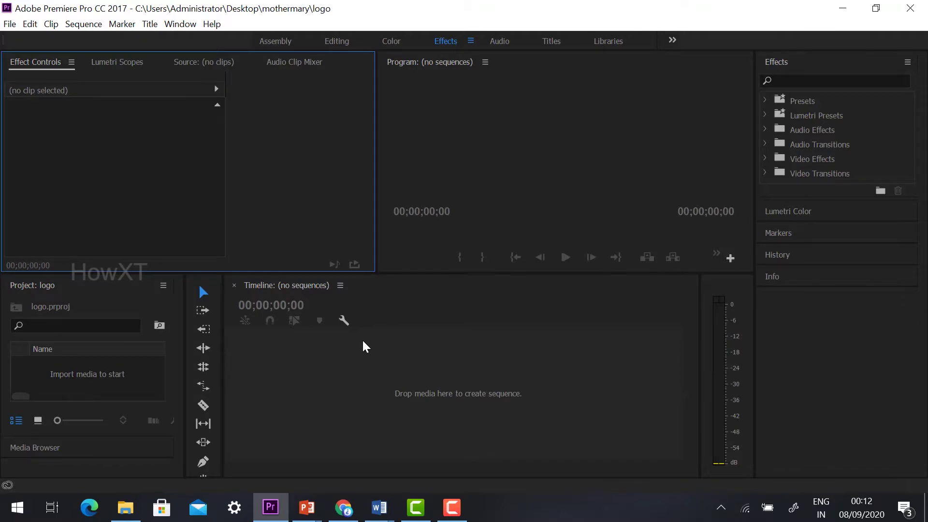
Preview the galaxy starry-sky image and the logo in Photos, then return to the pro folder.
left_click(126, 506)
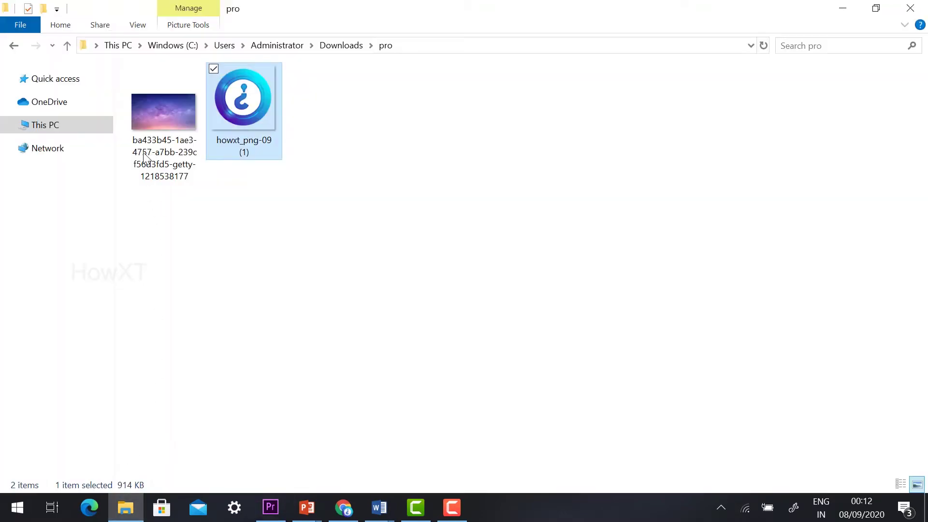
double_click(155, 118)
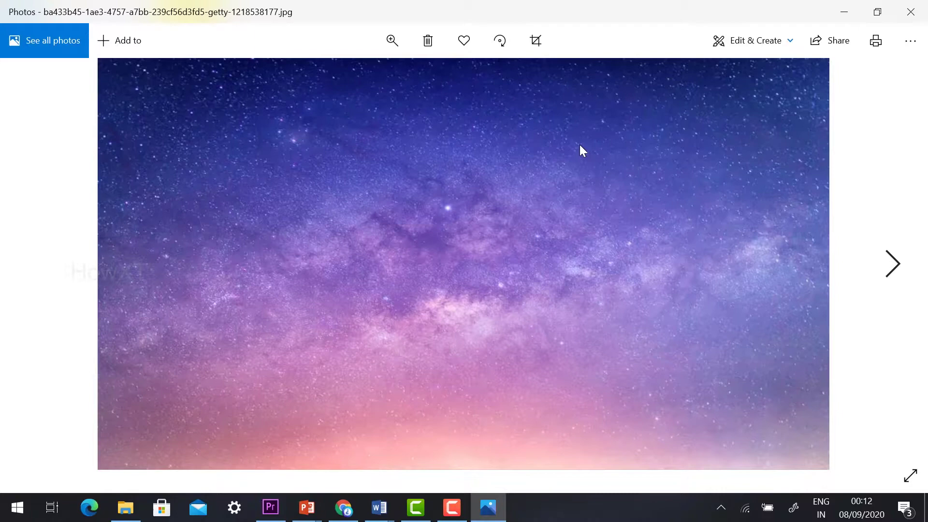
key("Right")
left_click(910, 12)
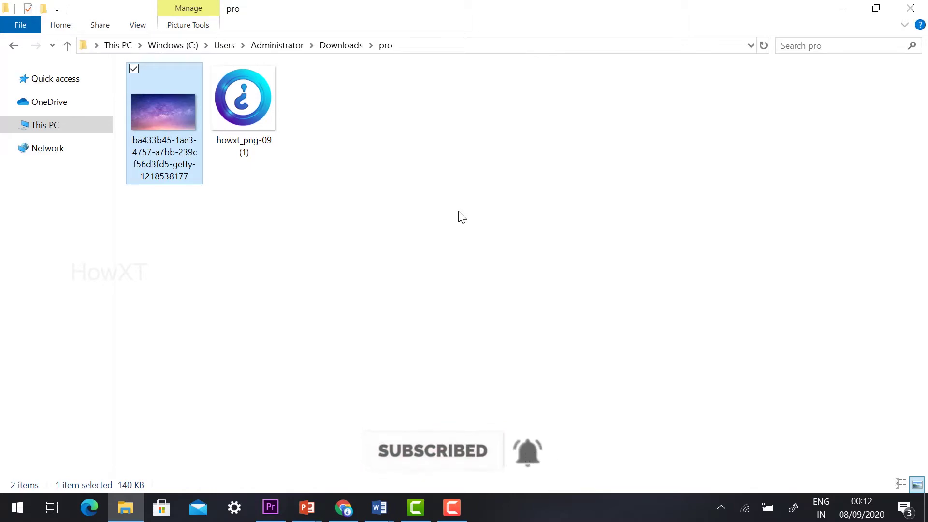
Put the galaxy JPG on a new sequence and scale it to 106.
left_click_drag(147, 116, 320, 402)
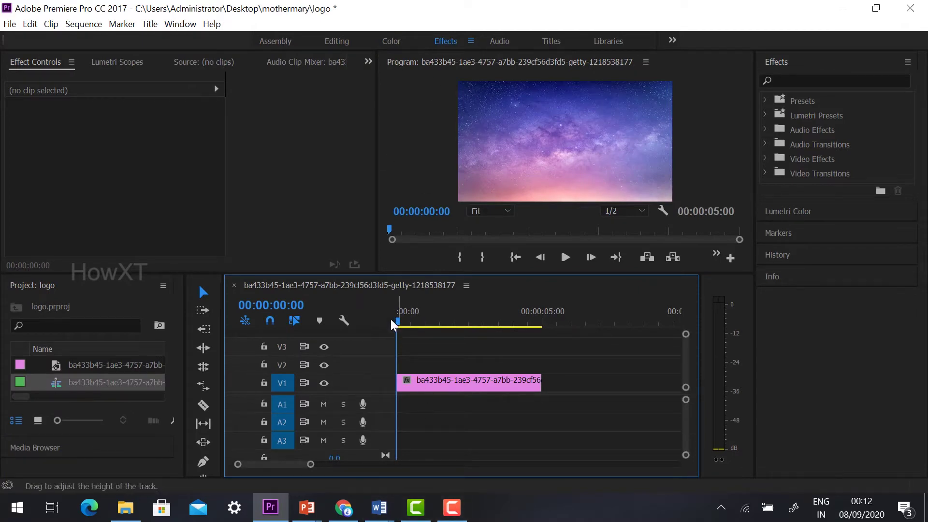
left_click_drag(398, 325, 397, 324)
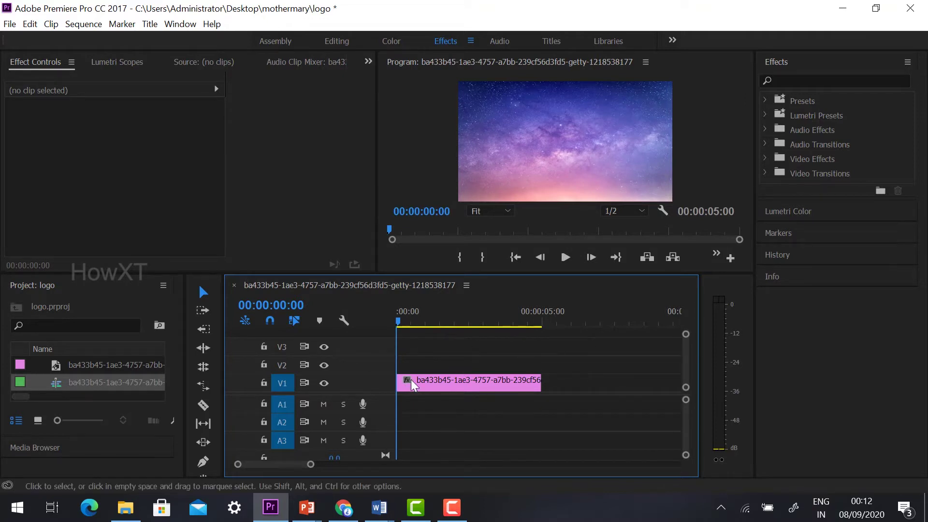
left_click(423, 384)
mouse_move(122, 151)
left_mouse_down()
mouse_move(134, 150)
mouse_move(116, 151)
left_mouse_up()
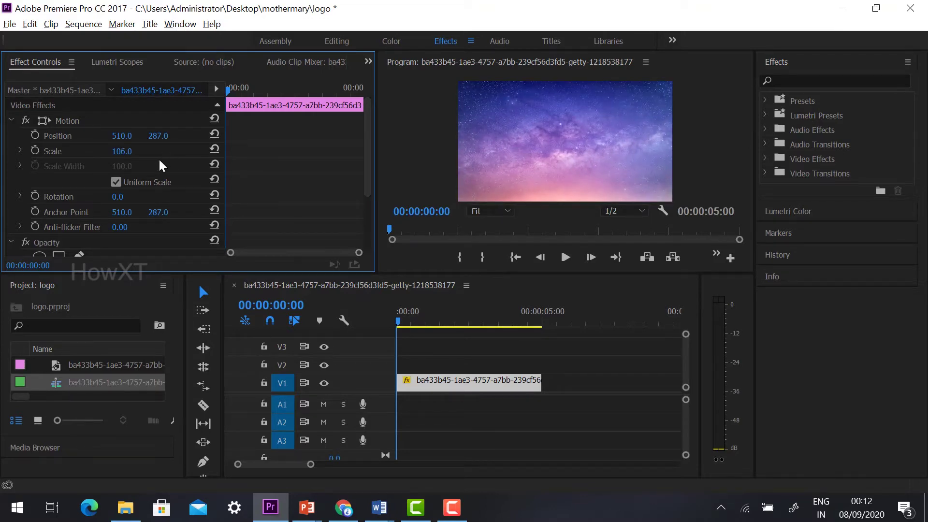
key("alt+Tab")
Drop howxt_png-09 (1).png on track V2, scale it to 13, and enlarge the top panels.
mouse_move(245, 106)
left_mouse_down()
mouse_move(413, 362)
mouse_move(404, 363)
left_mouse_up()
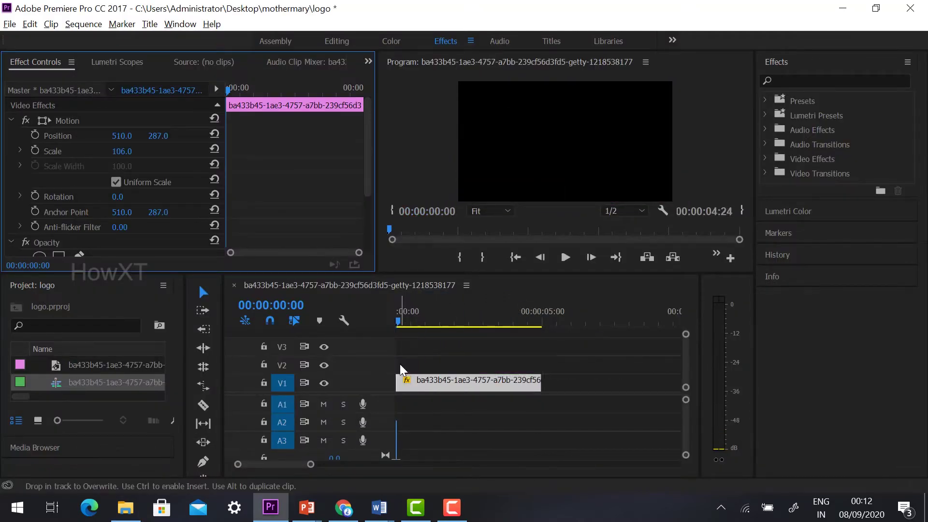
left_click(450, 362)
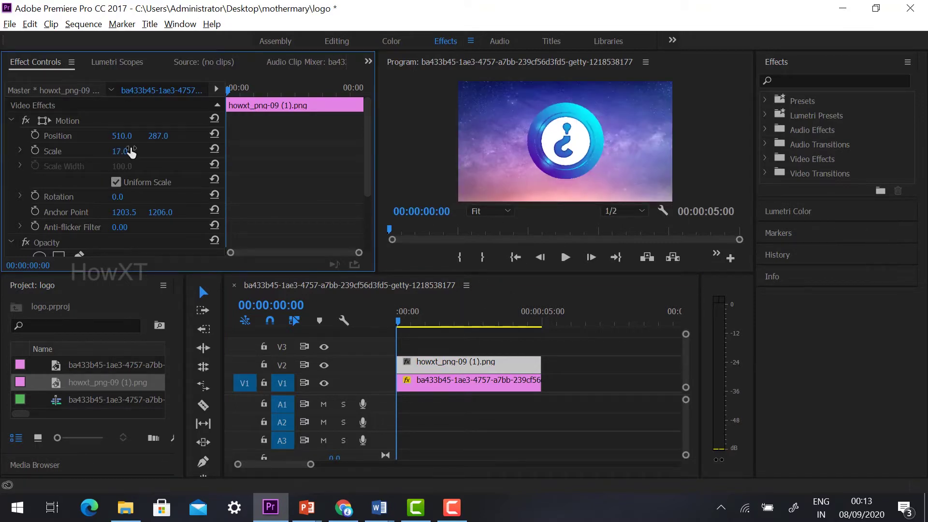
left_click_drag(131, 151, 120, 153)
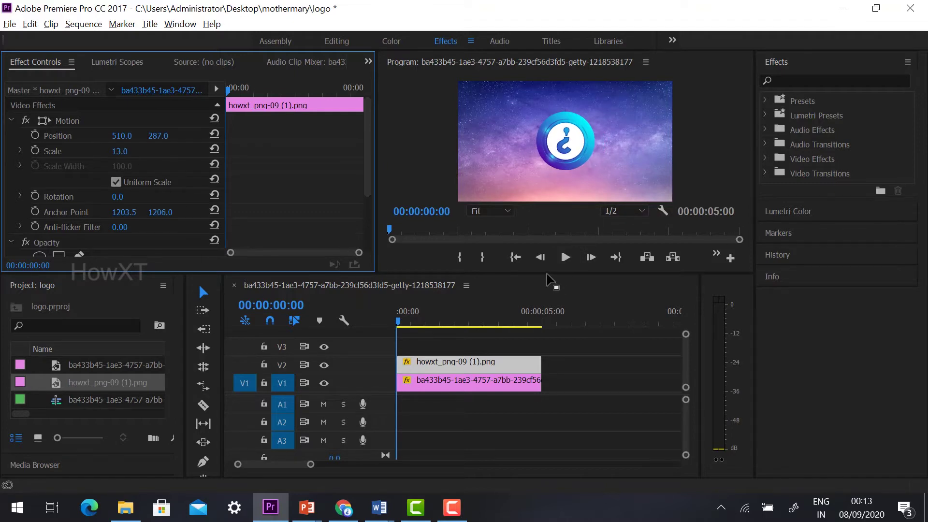
left_click_drag(548, 278, 552, 306)
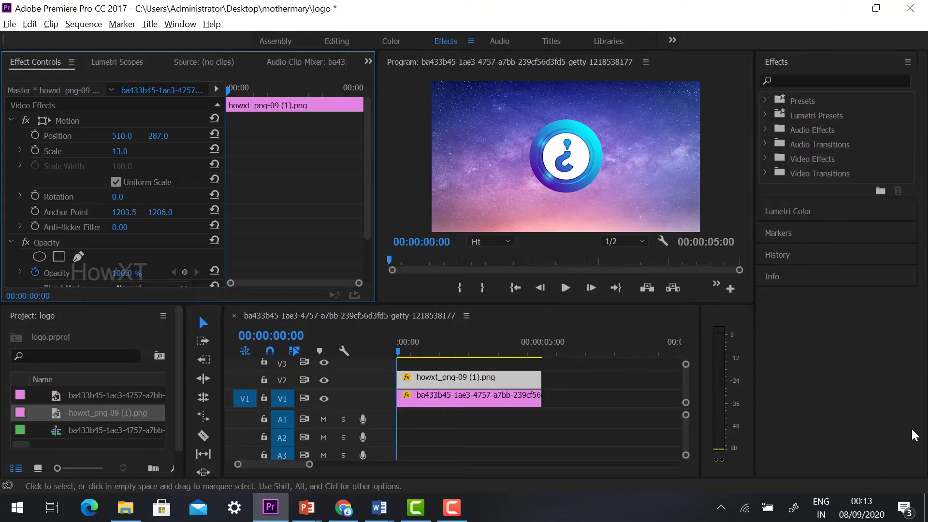
Apply the Distort > Transform effect, found by searching 'tran', to the V2 logo clip.
left_click(787, 81)
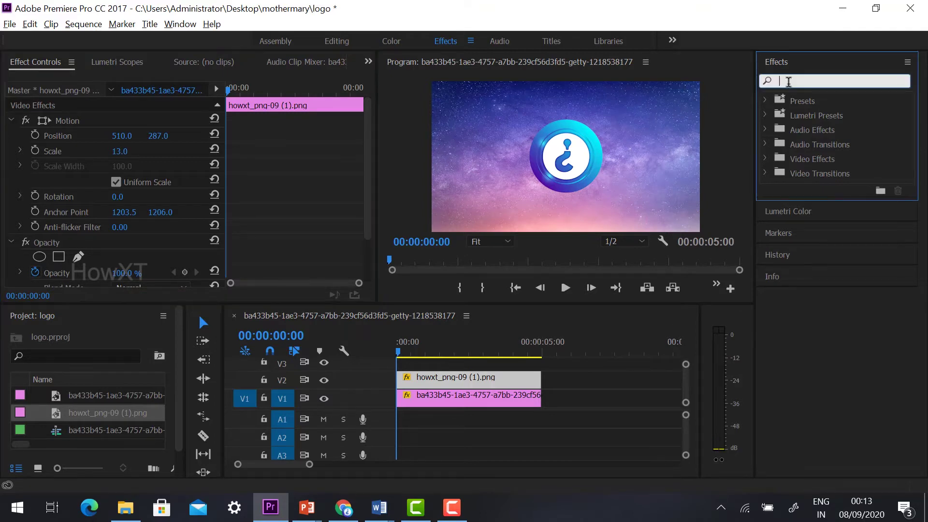
type("tra")
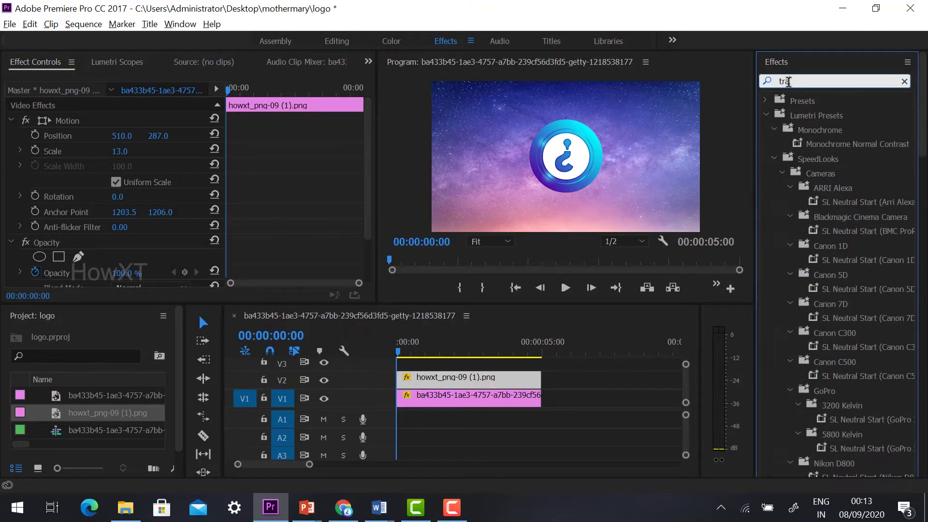
type("n")
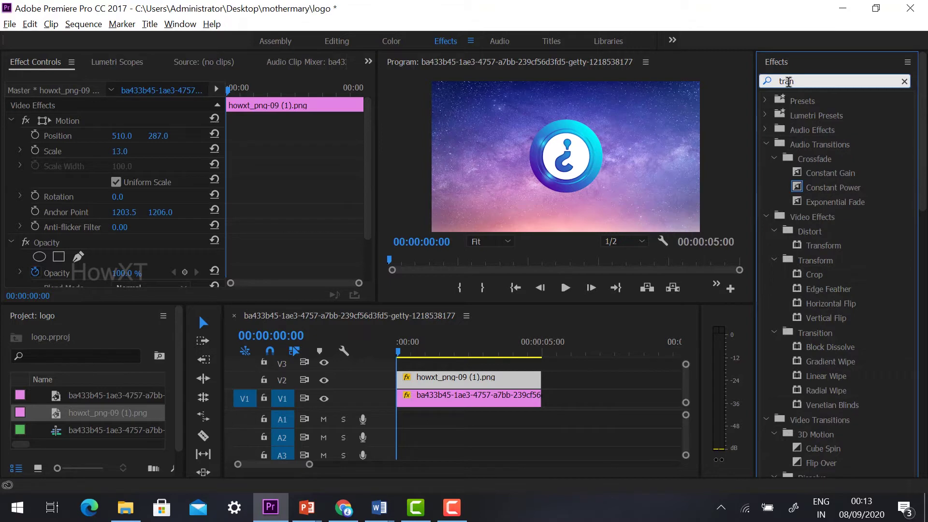
left_click(823, 246)
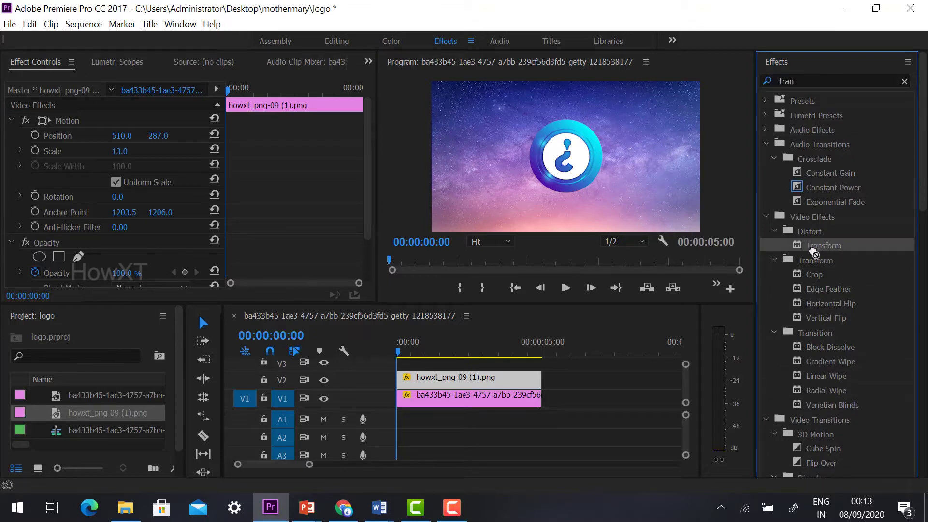
left_click_drag(826, 250, 474, 379)
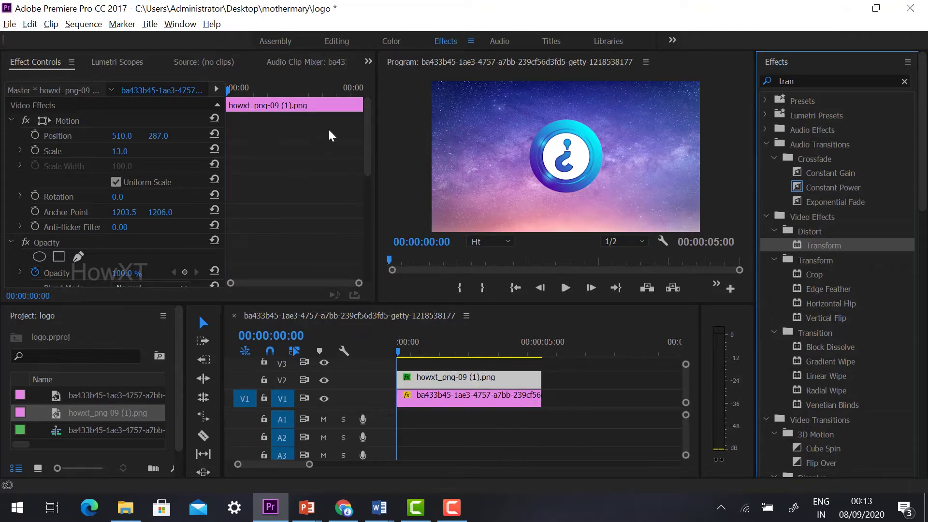
left_click_drag(368, 137, 368, 230)
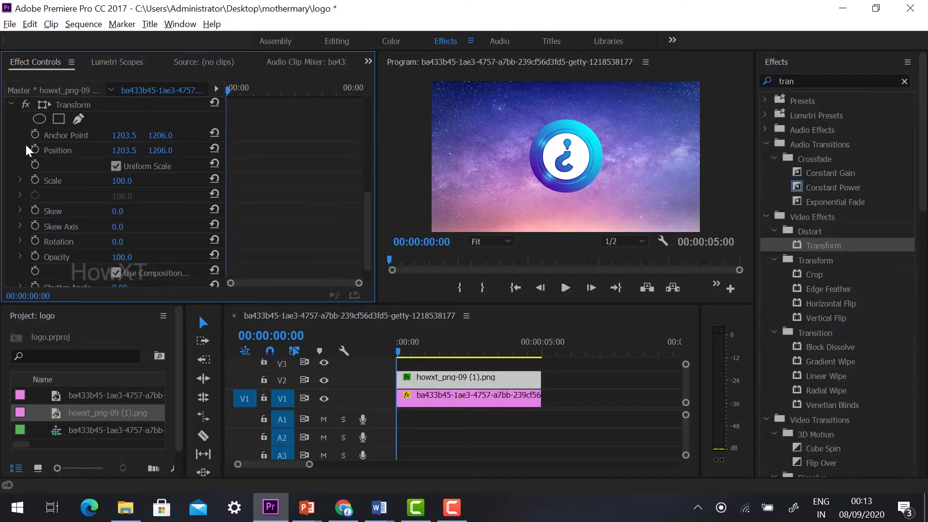
Enable Transform Anchor Point and Scale keyframes at the clip start and enter scale 0.
left_click(35, 180)
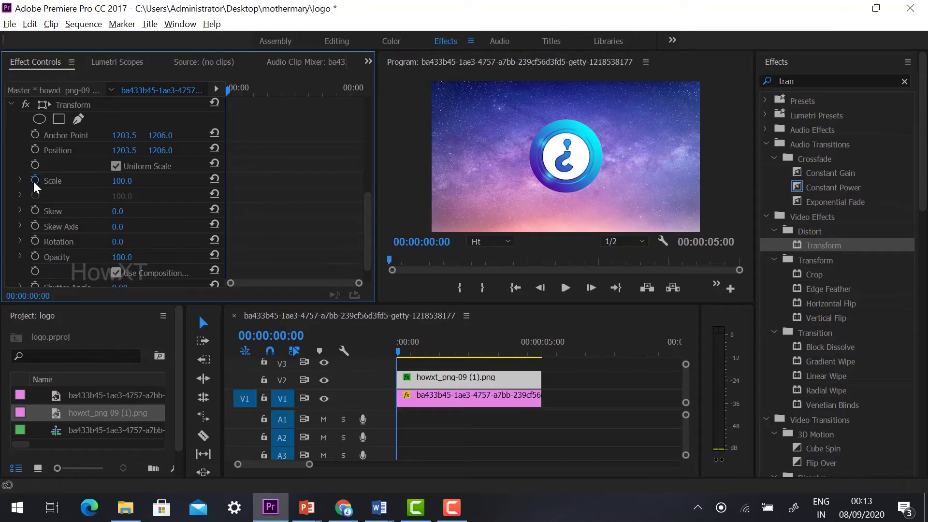
left_click(419, 379)
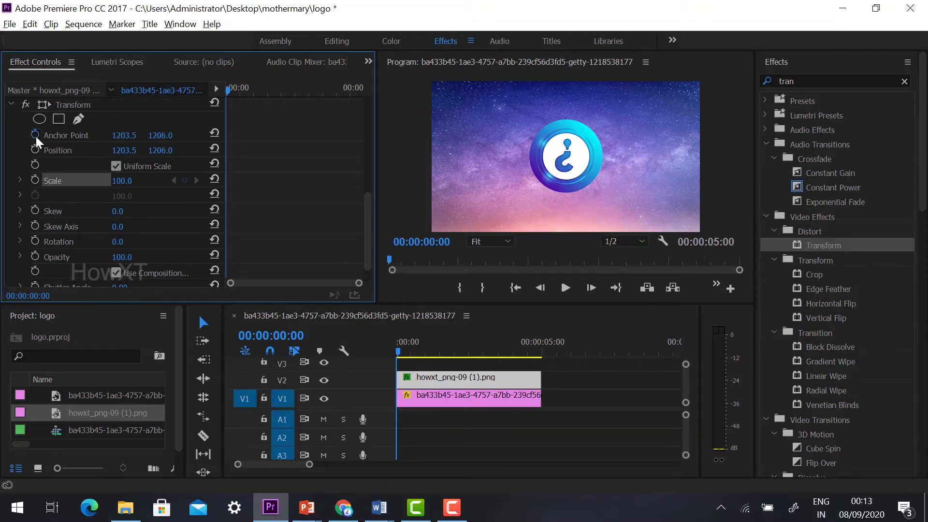
left_click(36, 135)
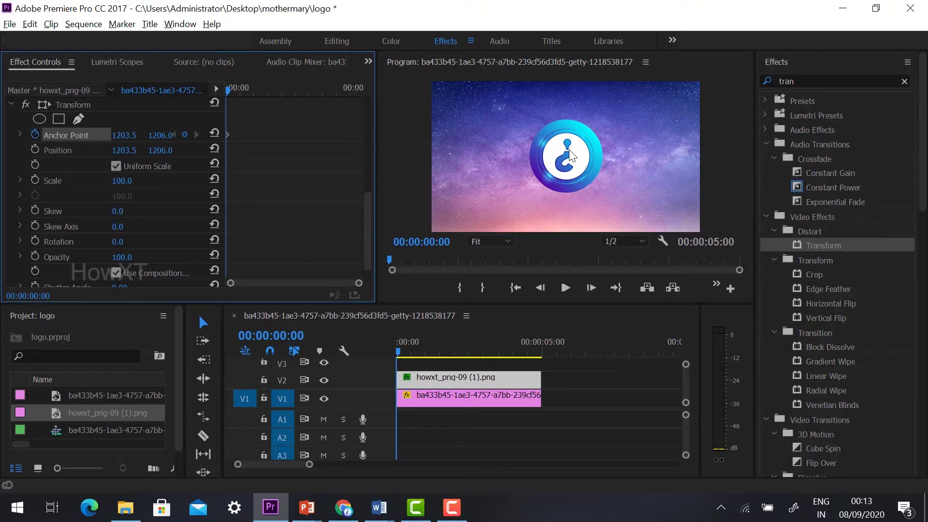
left_click(34, 180)
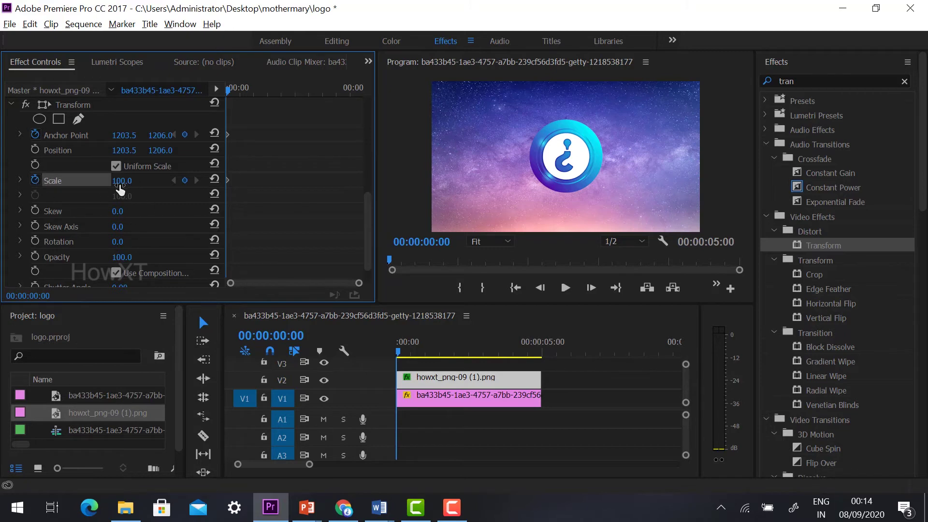
left_click(122, 180)
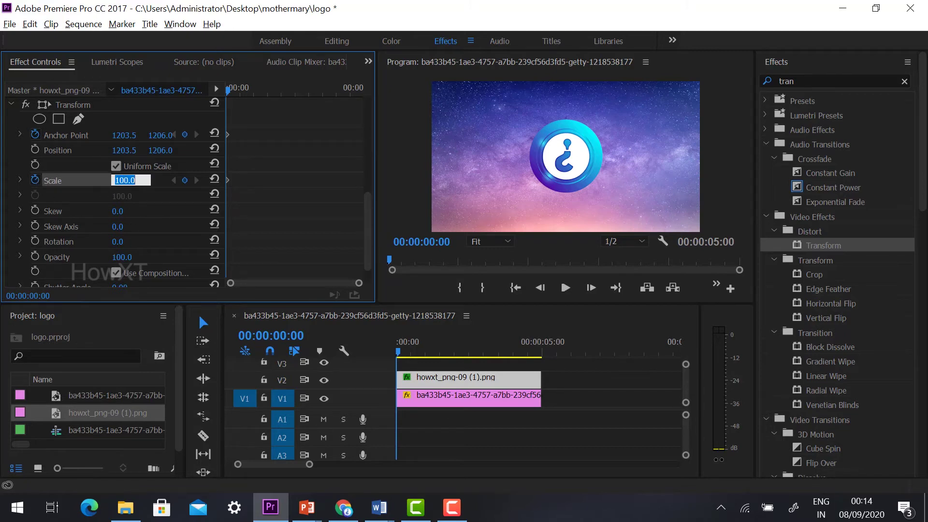
type("0")
Commit scale 0, then add a 122 Scale keyframe a few frames later.
left_click(401, 355)
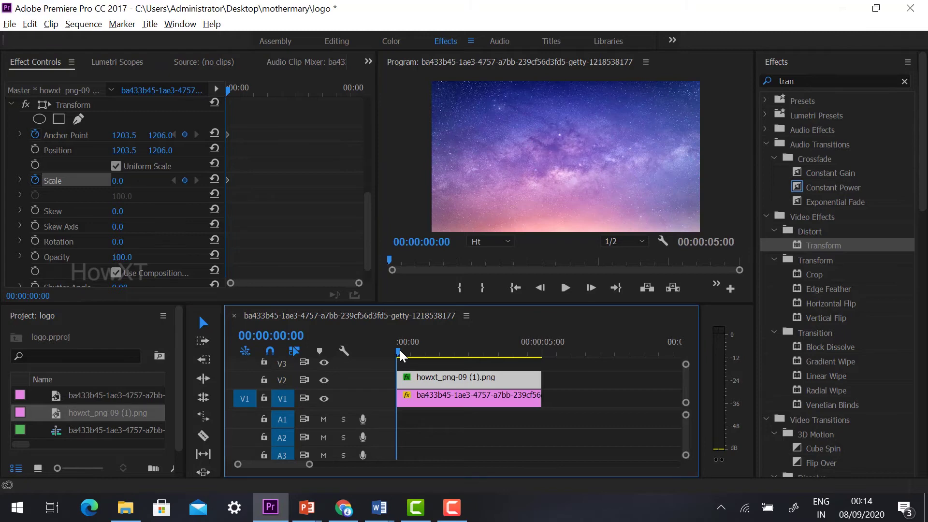
left_click_drag(398, 355, 403, 355)
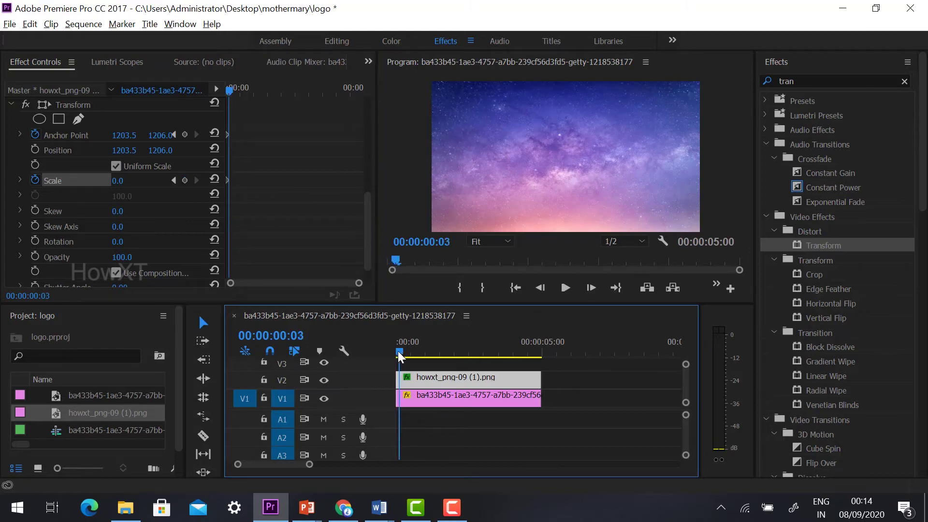
key("Right")
key("Right")
key("Right")
key("Right")
key("Right")
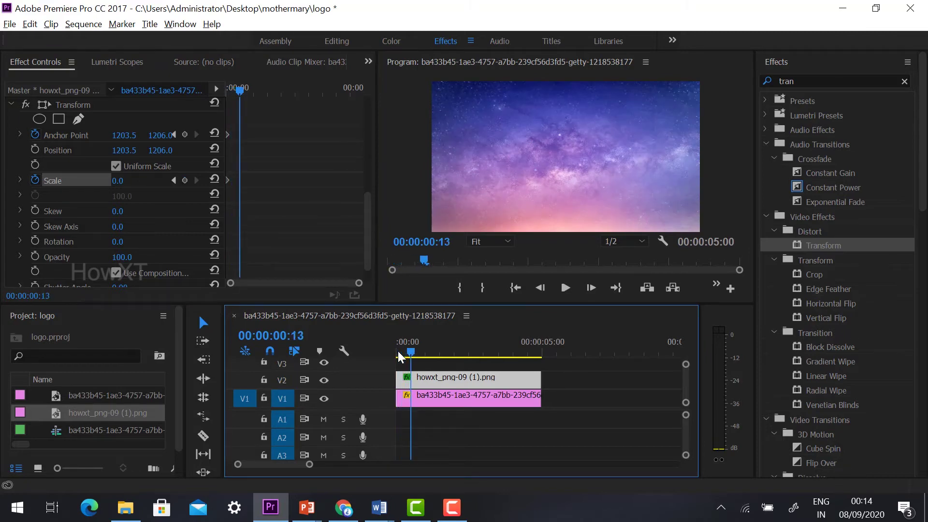
key("Right")
key("Right")
key("Right")
key("Right")
key("Right")
key("Right")
key("Right")
key("Right")
key("Right")
key("Right")
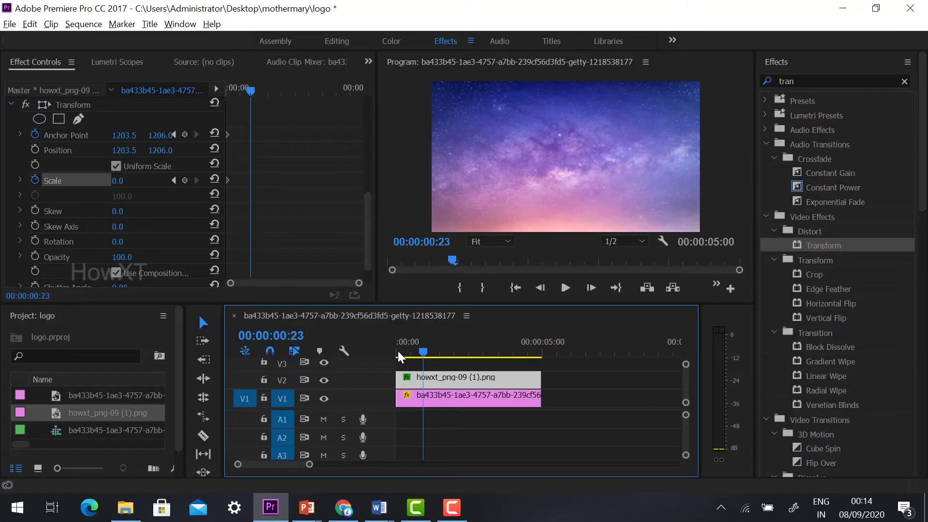
key("Right")
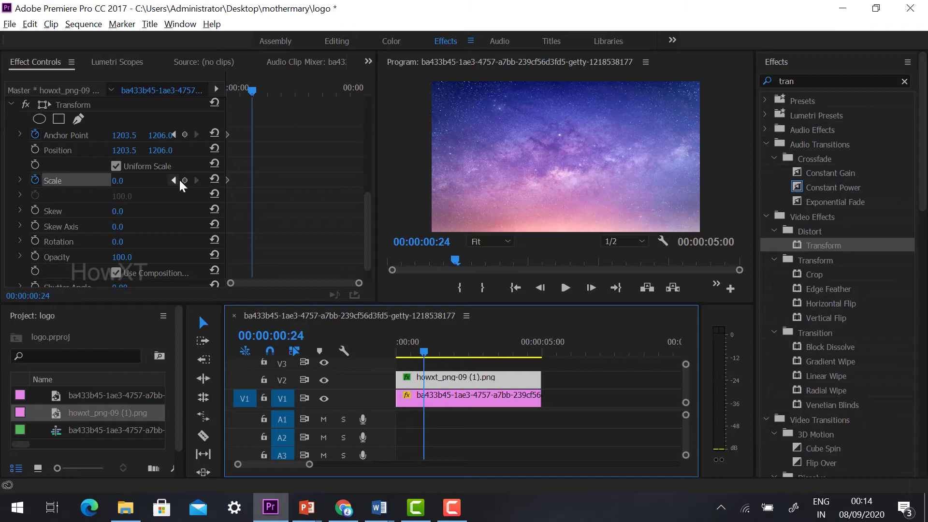
left_click(117, 181)
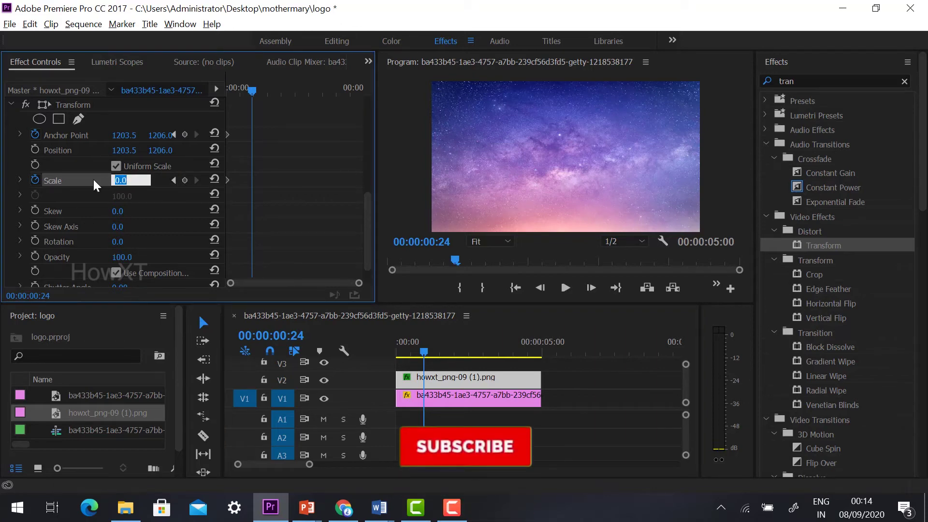
type("120")
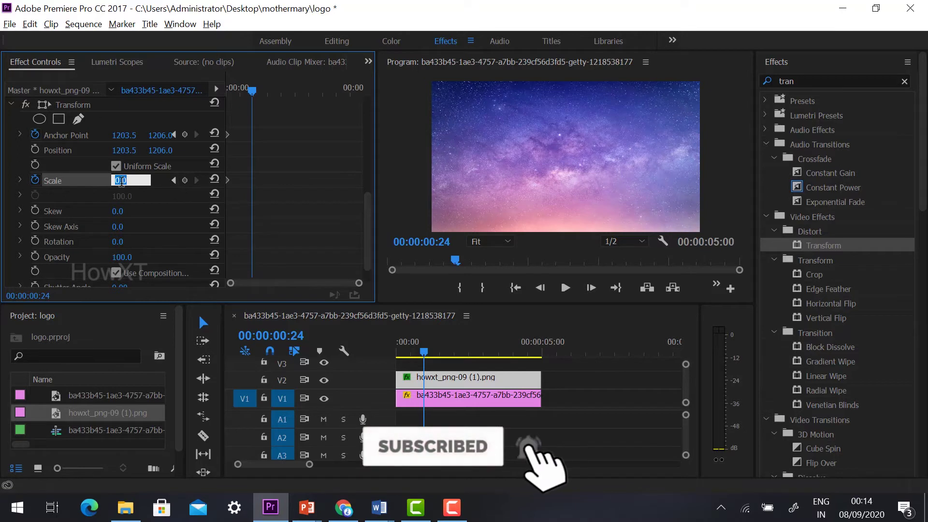
type("122")
key("Return")
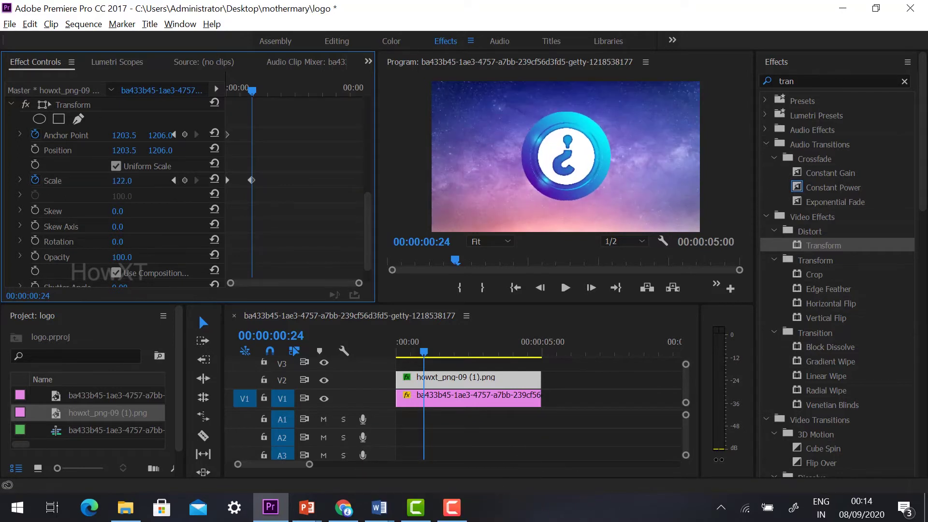
key("Up")
key("Up")
Add a Scale keyframe of 100 a few frames after the 122 keyframe.
key("Right")
key("Right")
key("Right")
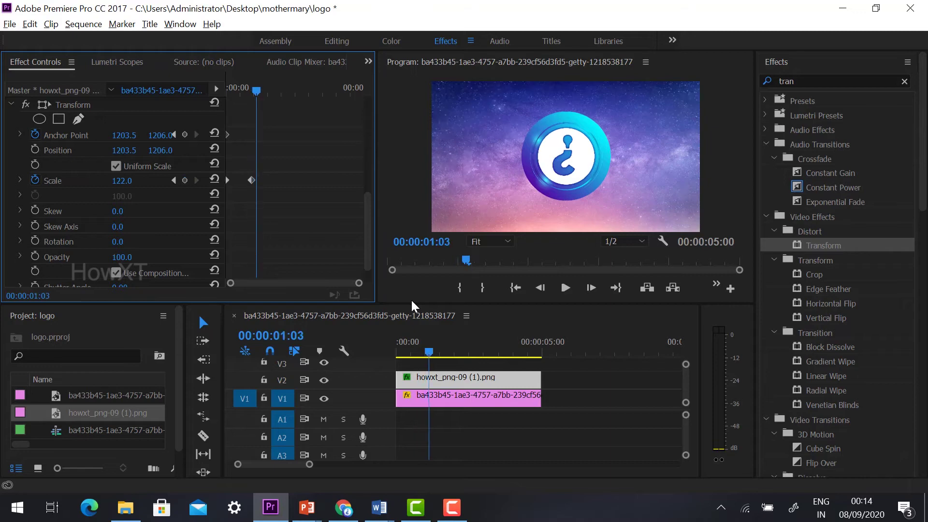
key("Right")
key("Right")
key("Right")
key("Right")
key("Right")
key("Right")
key("Right")
key("Right")
key("Right")
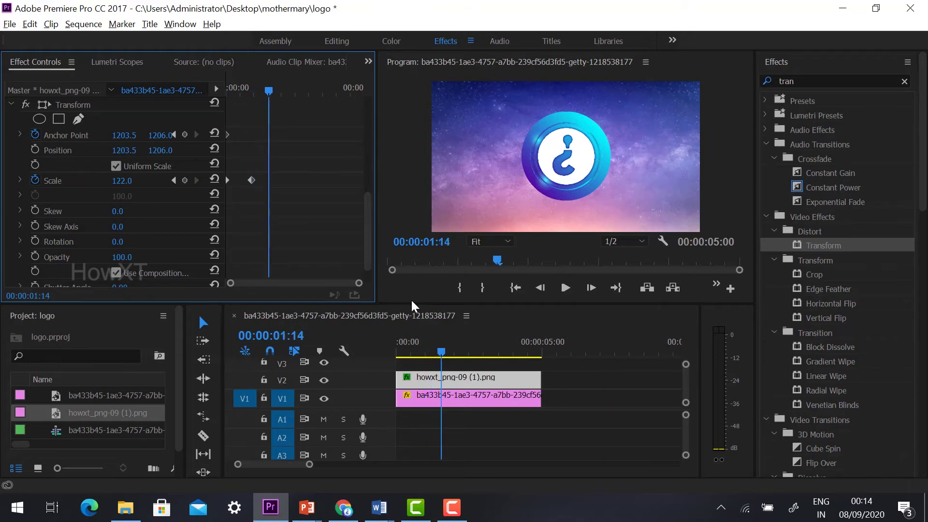
key("Right")
key("Right")
key("Right")
key("Right")
key("Right")
key("Right")
key("Right")
key("Right")
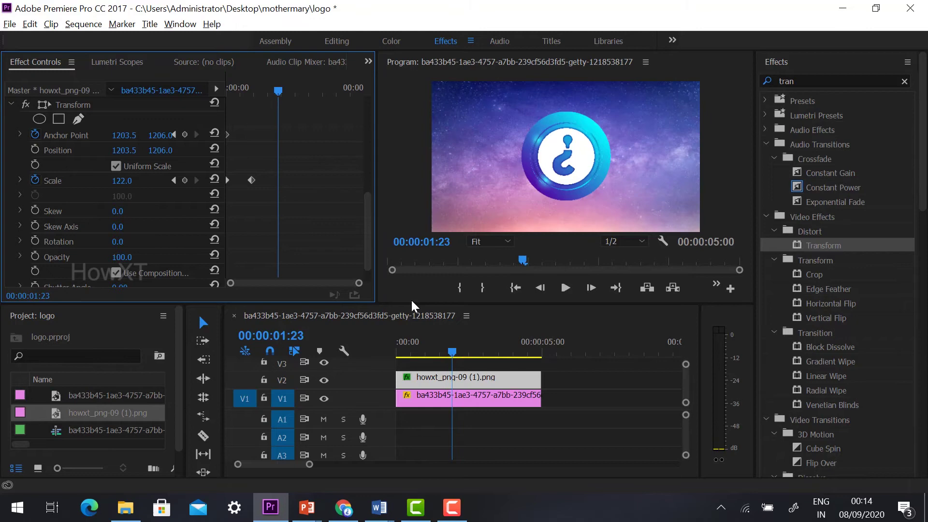
left_click(122, 180)
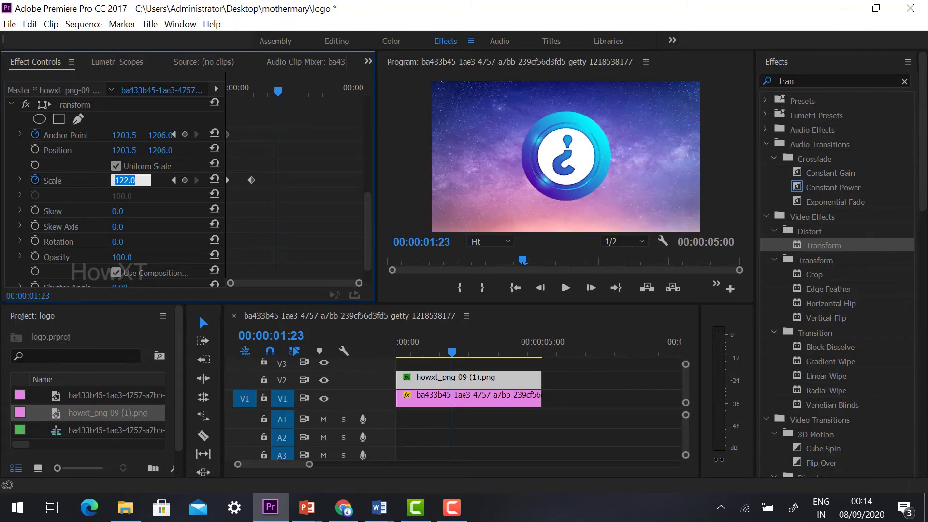
type("100")
key("Return")
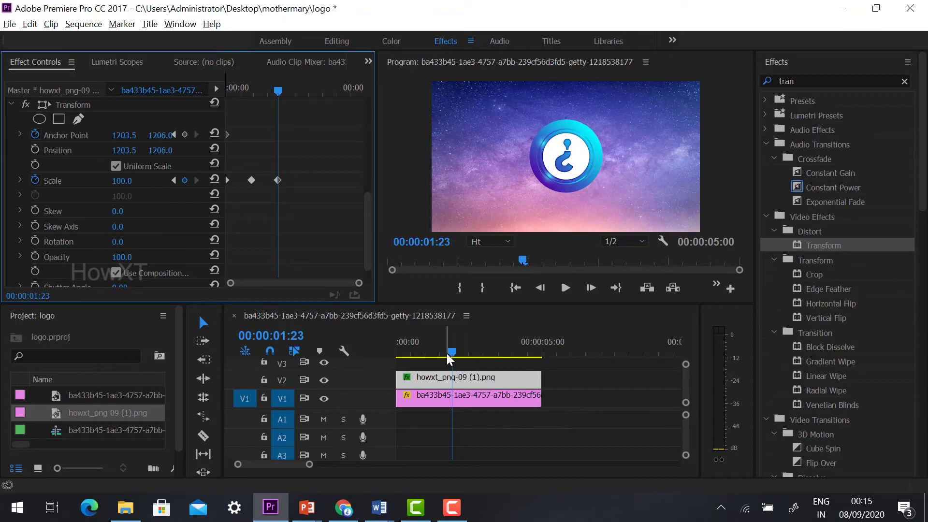
Play back and scrub the opening to check the logo's pop-in scaling.
left_click(451, 355)
key("Home")
key("space")
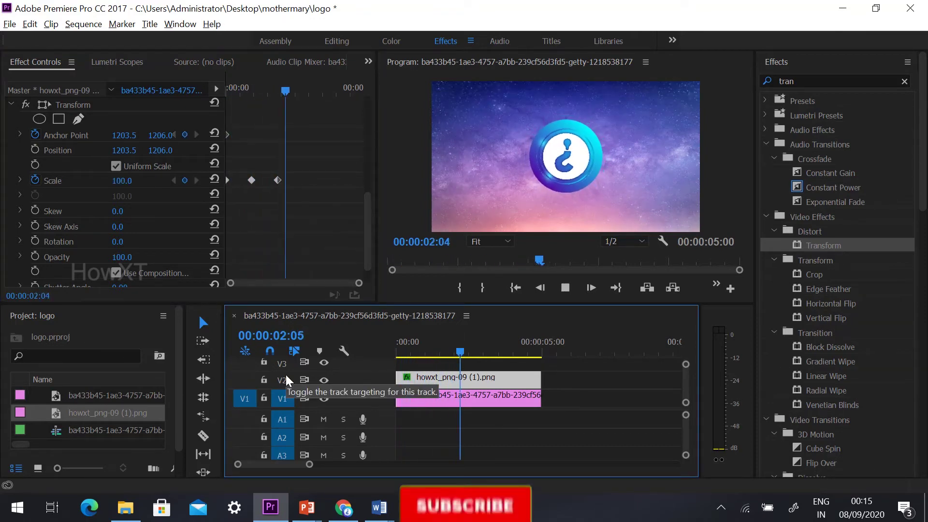
key("space")
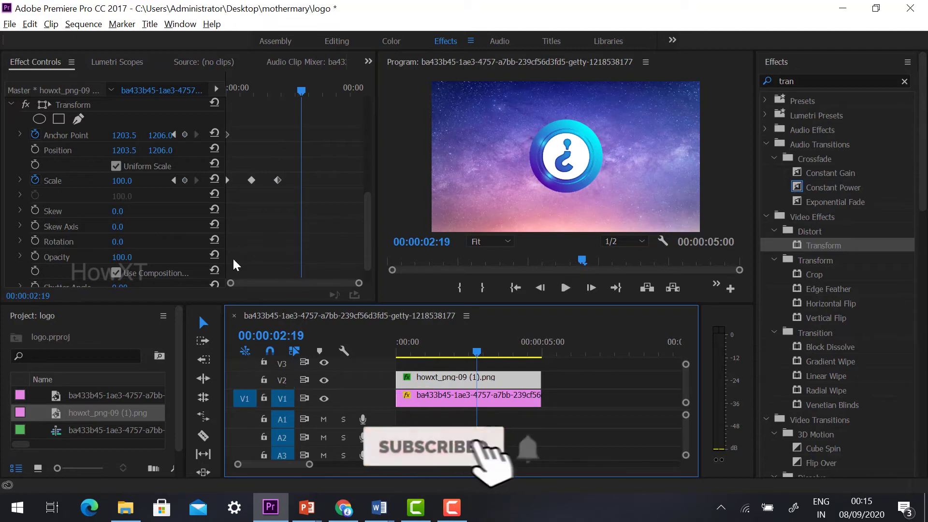
left_click(228, 88)
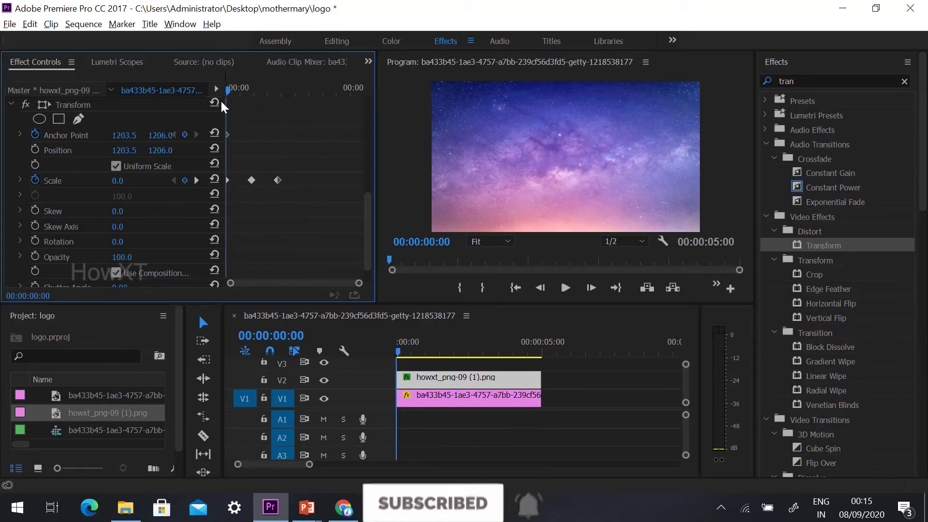
mouse_move(228, 93)
left_mouse_down()
mouse_move(269, 94)
mouse_move(299, 120)
mouse_move(231, 135)
left_mouse_up()
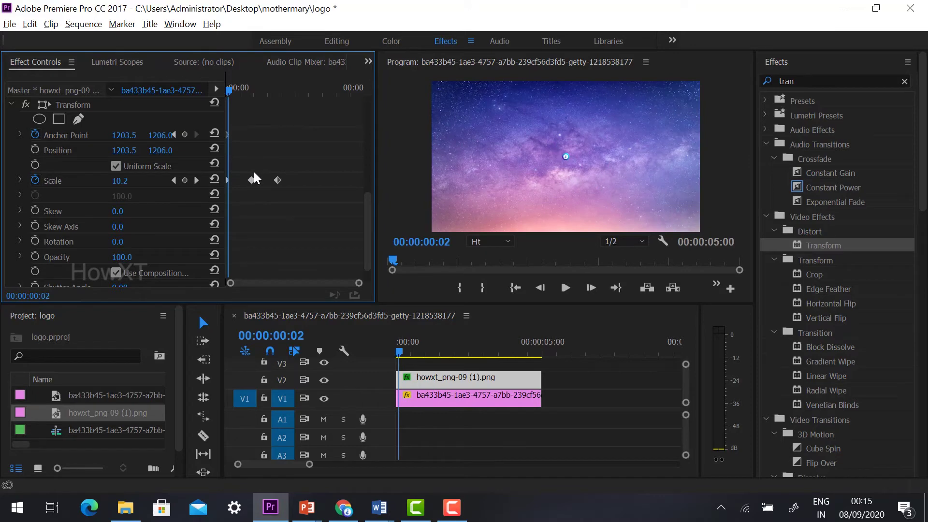
left_click_drag(230, 95, 232, 97)
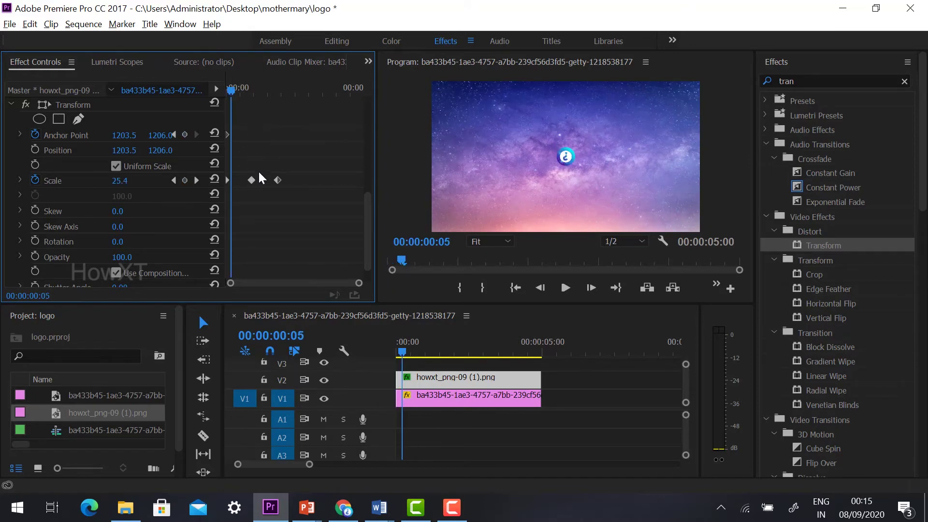
Drag the 122 and 100 Scale keyframes earlier for a quicker pop, then preview.
left_click_drag(251, 181, 241, 181)
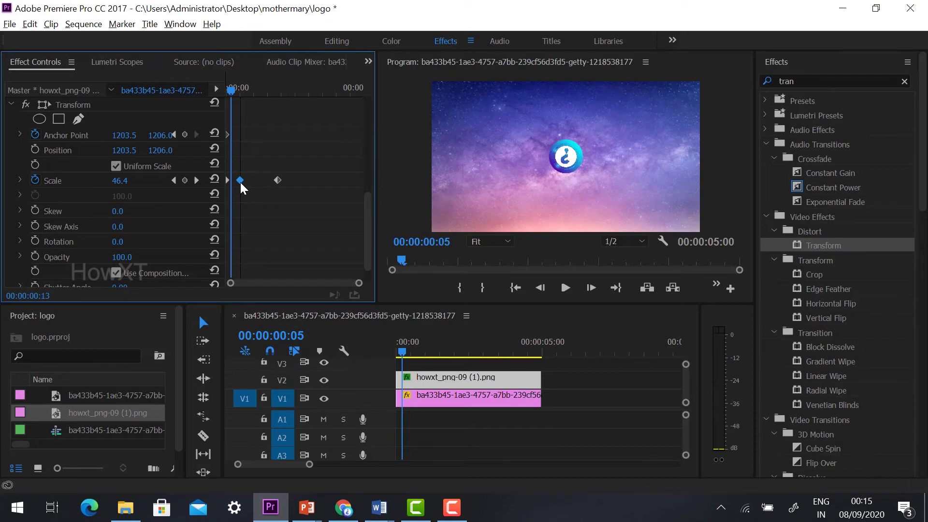
left_click(277, 181)
left_click_drag(277, 180, 252, 180)
key("space")
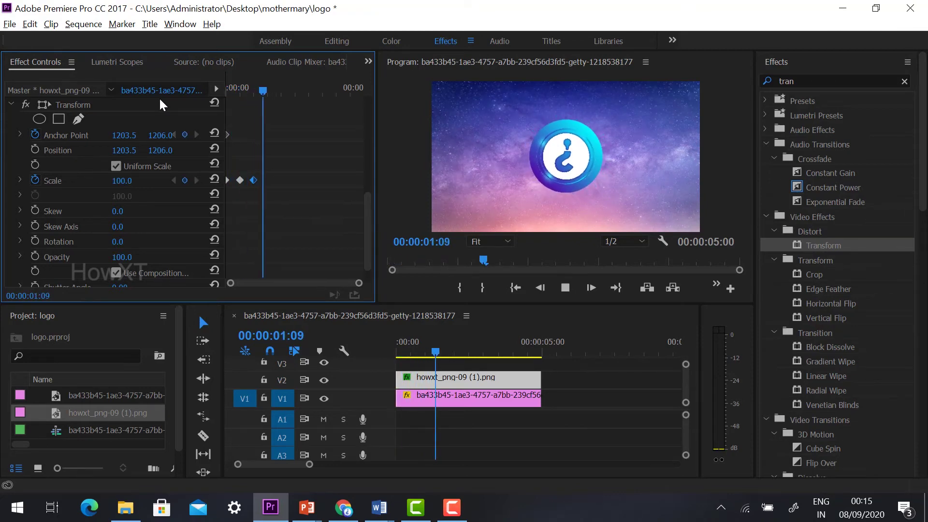
key("space")
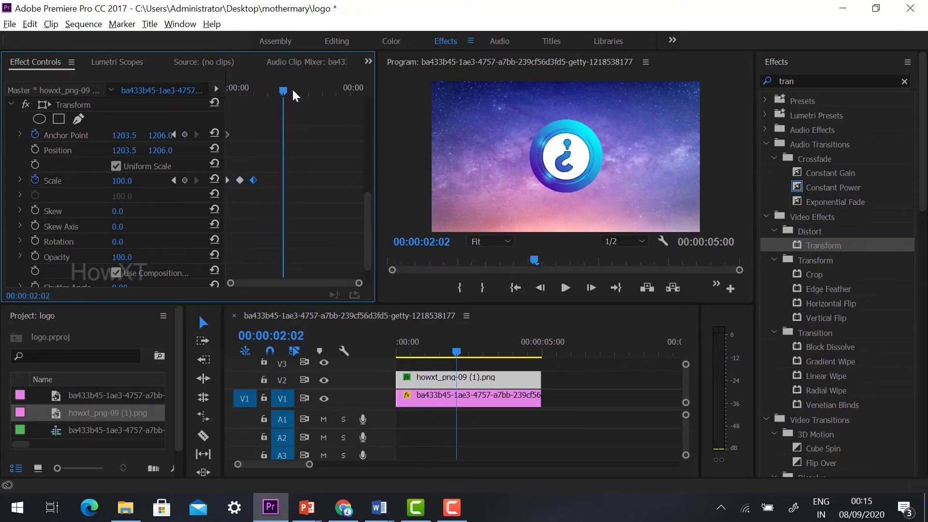
Nudge the scale value slightly and replay the pop-in to review the mid-animation size.
left_click_drag(284, 92, 254, 91)
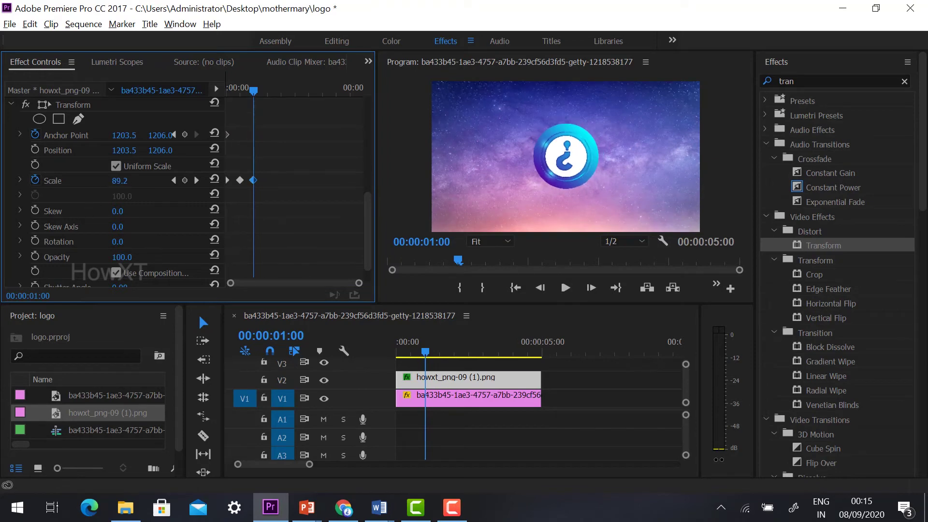
left_click_drag(119, 181, 116, 180)
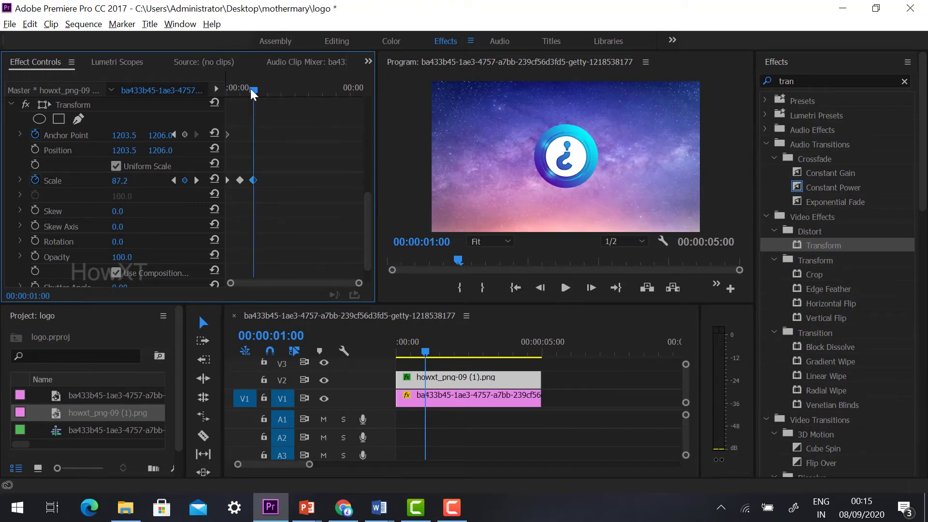
key("Home")
key("space")
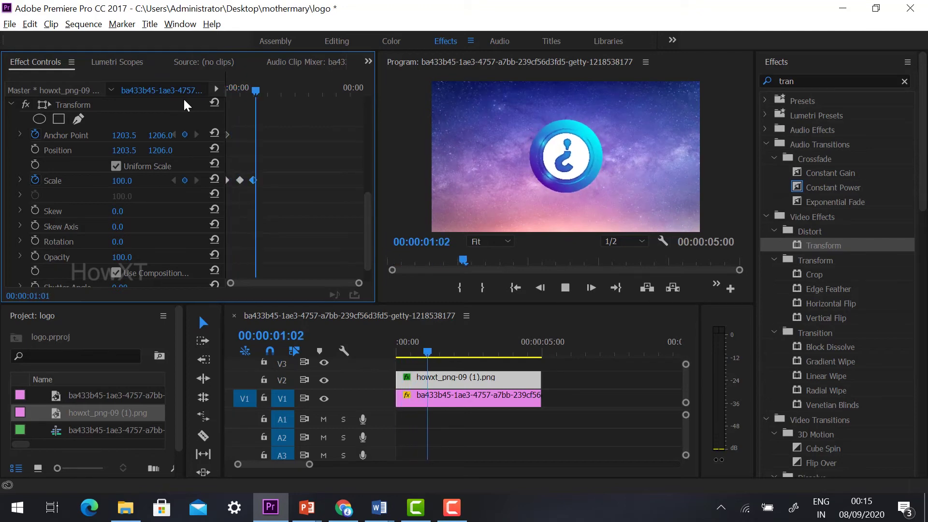
key("space")
mouse_move(274, 90)
left_mouse_down()
mouse_move(226, 91)
mouse_move(242, 91)
left_mouse_up()
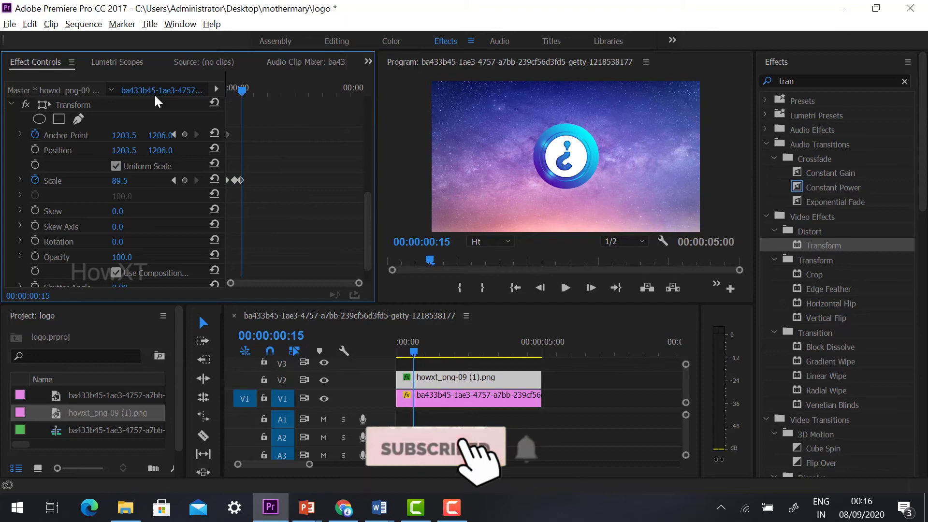
key("space")
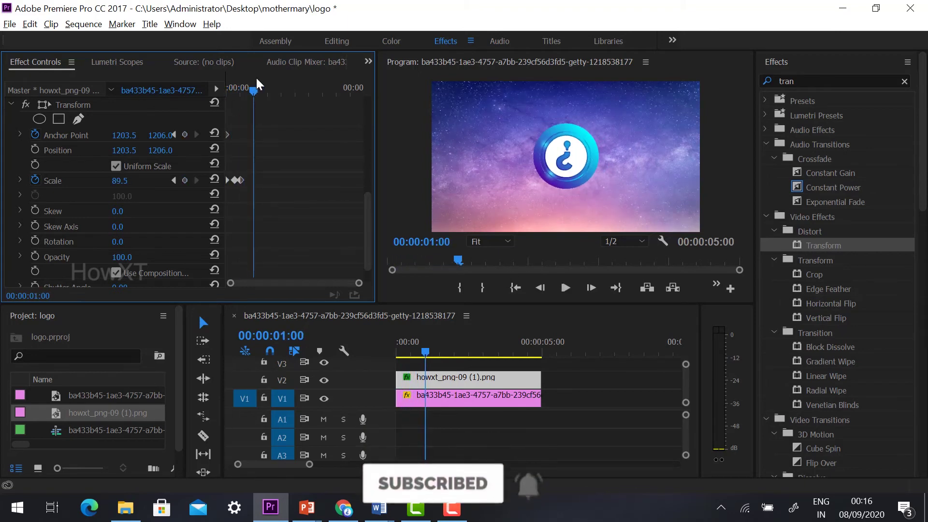
Keyframe the logo's Rotation at 36° on frame 8 and 0° on frame 13.
mouse_move(248, 91)
left_mouse_down()
mouse_move(214, 93)
mouse_move(234, 93)
left_mouse_up()
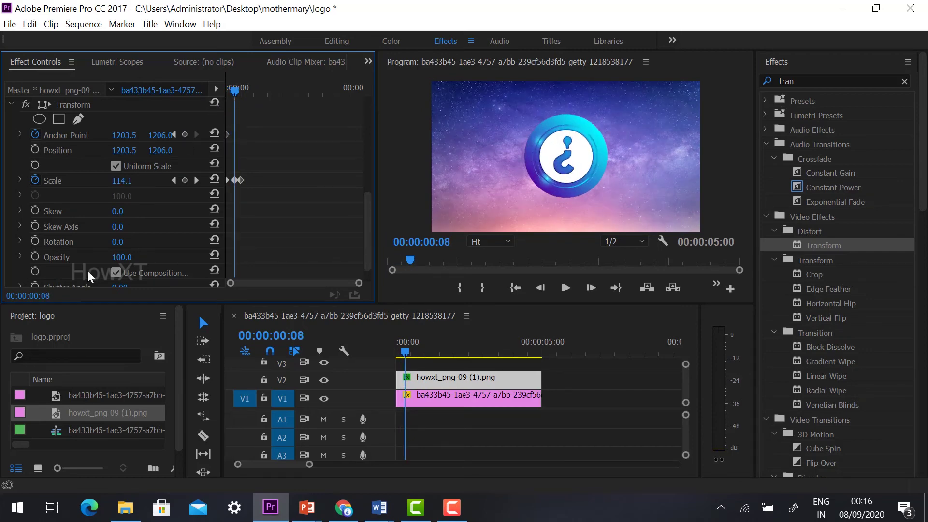
left_click(36, 241)
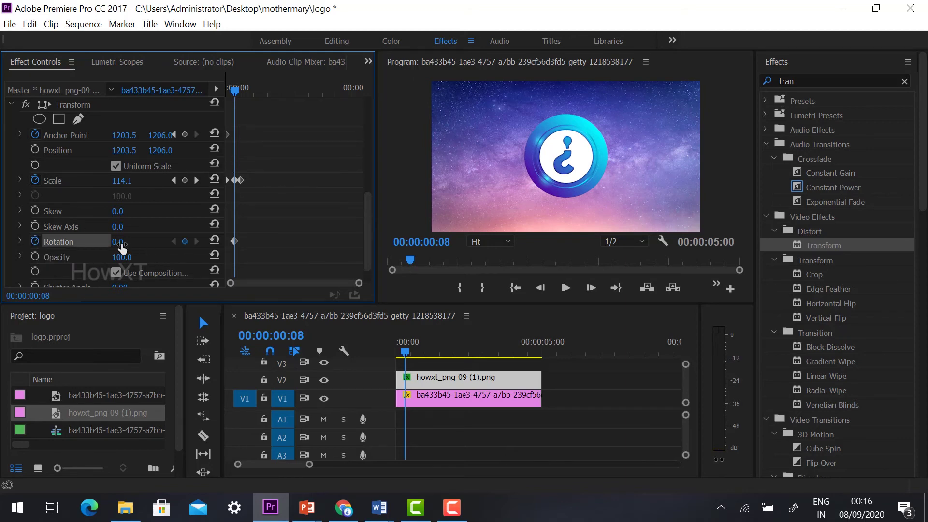
mouse_move(118, 242)
left_mouse_down()
mouse_move(146, 241)
mouse_move(109, 242)
mouse_move(142, 241)
left_mouse_up()
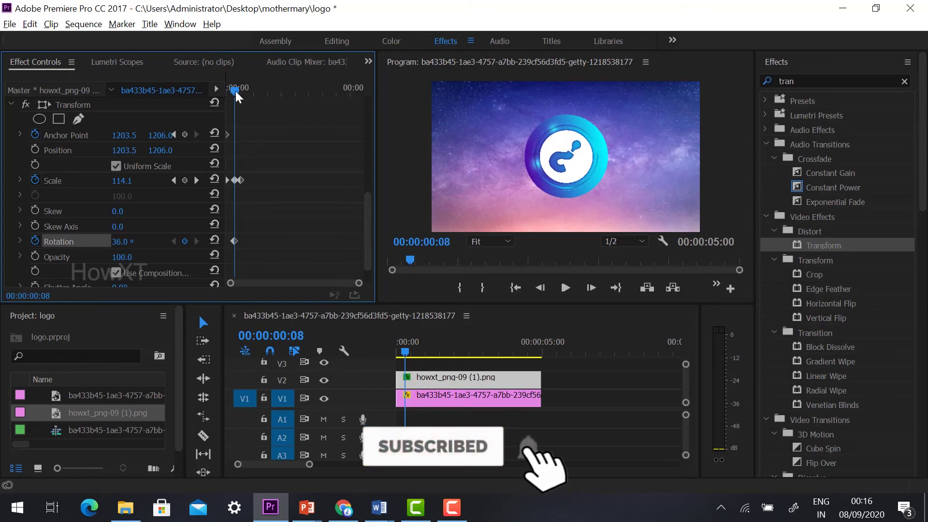
left_click_drag(236, 91, 240, 93)
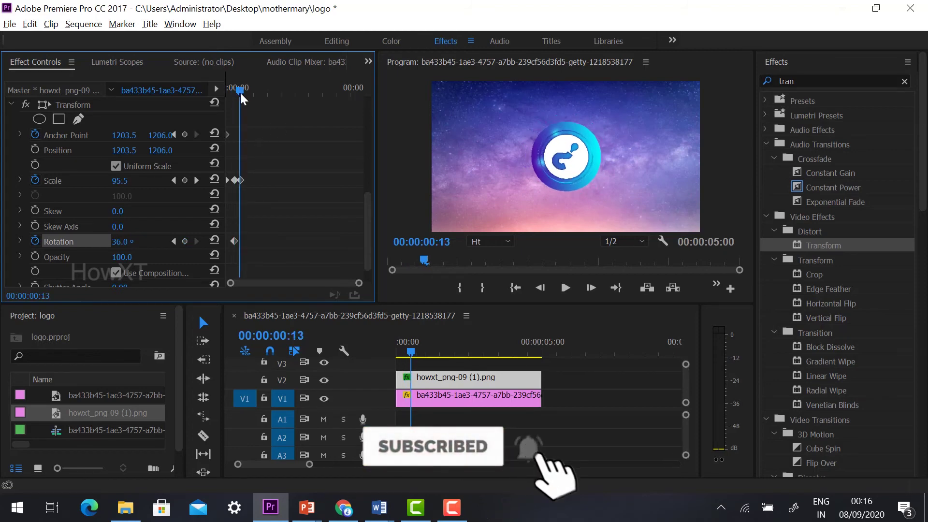
left_click(122, 241)
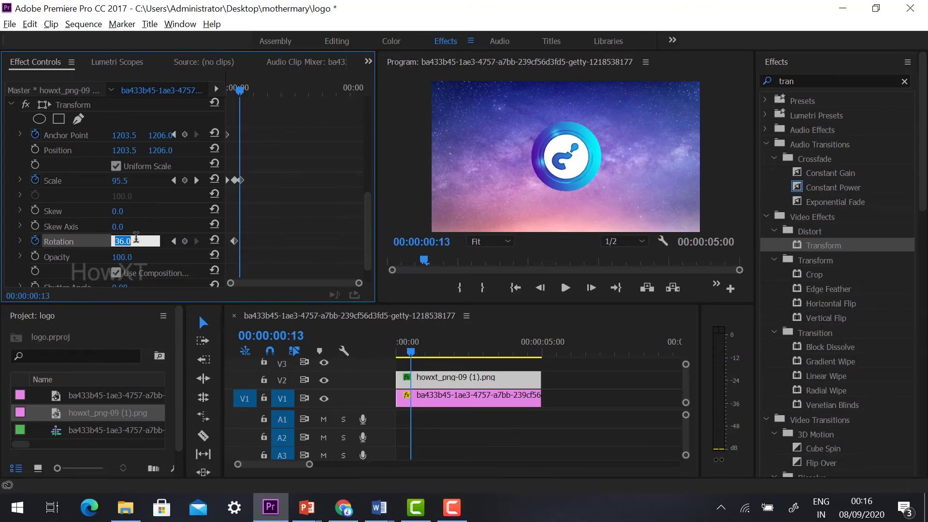
type("0")
key("Return")
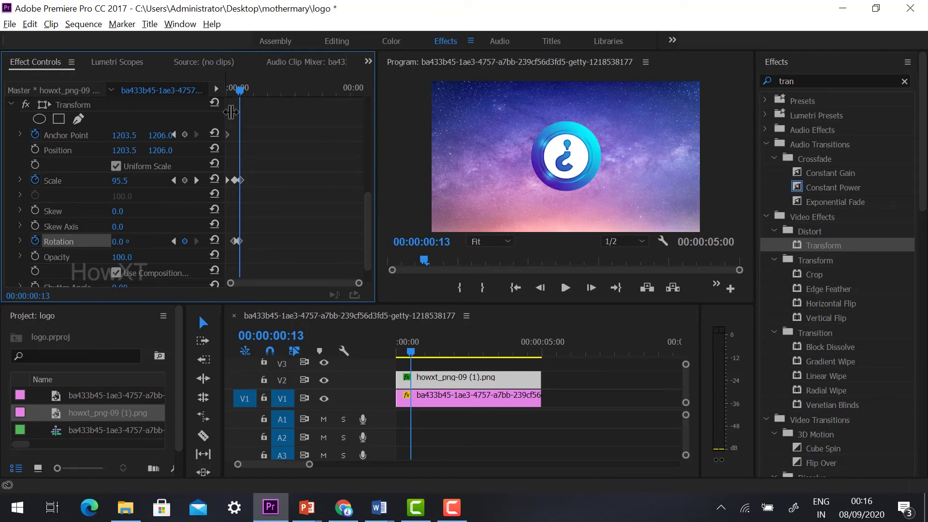
left_click_drag(237, 91, 214, 93)
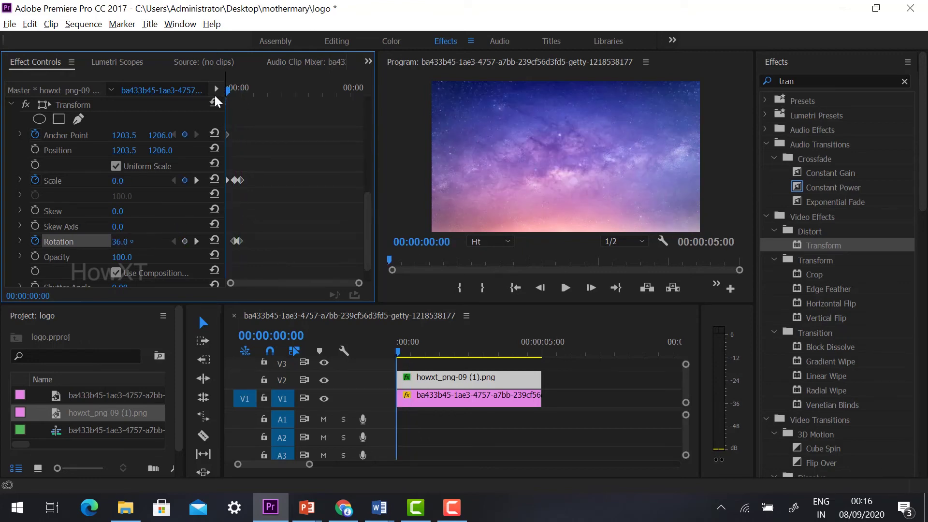
Set the logo's Rotation to -90° on the first frame and play it back.
left_click(122, 241)
type("-")
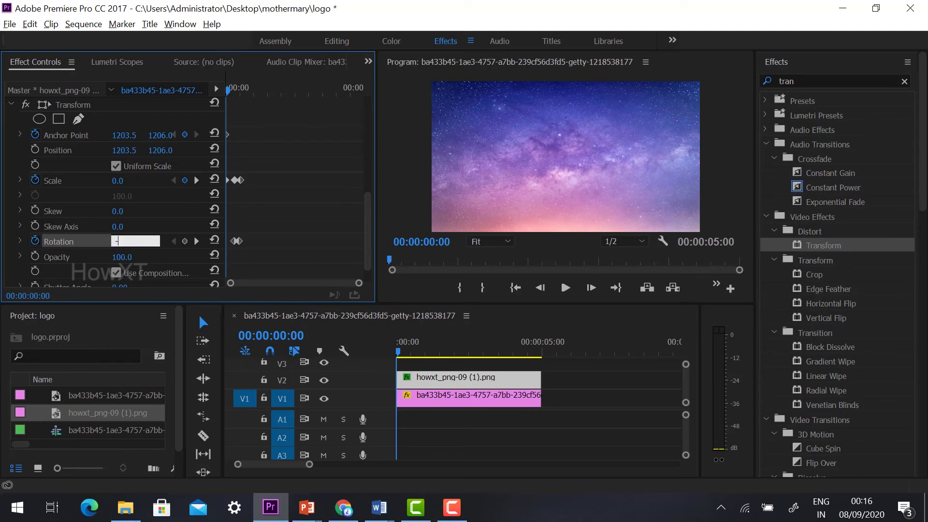
type("90")
key("Return")
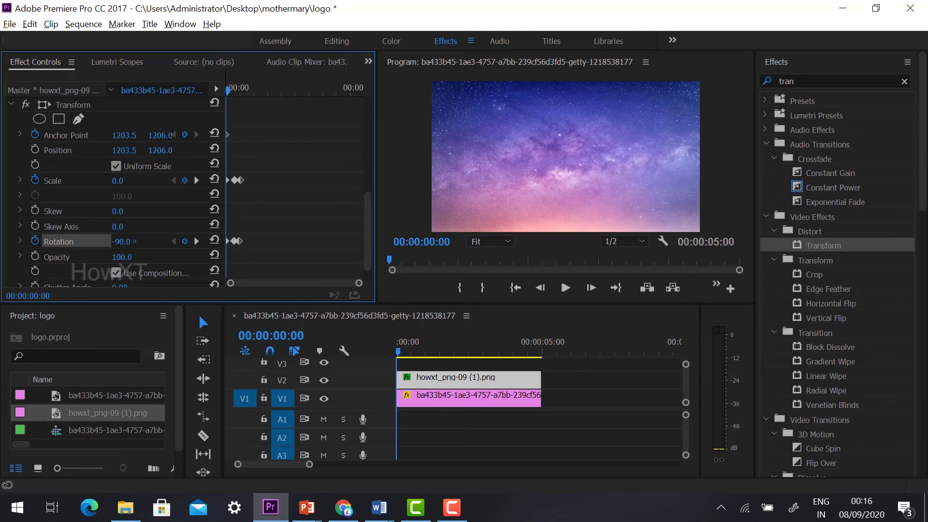
key("space")
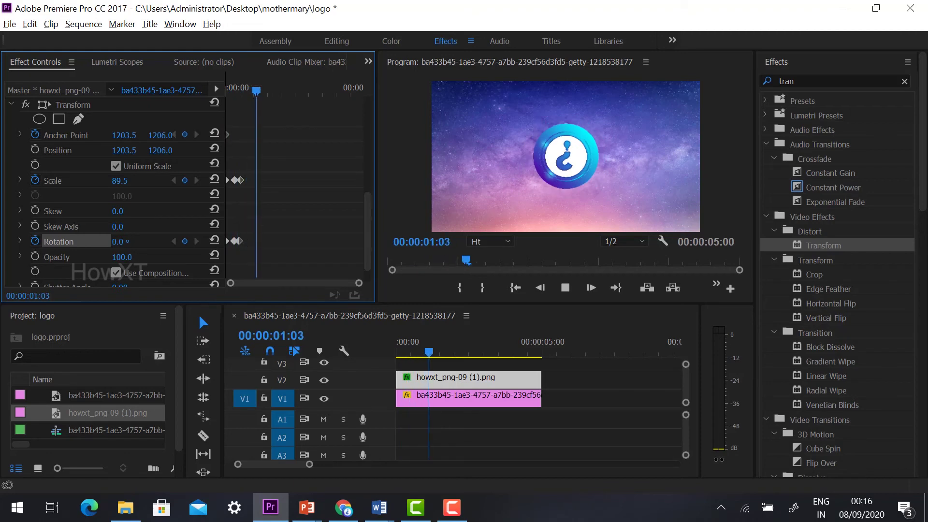
key("space")
Replay the spin-in animation from the start several times.
left_click_drag(277, 87, 131, 103)
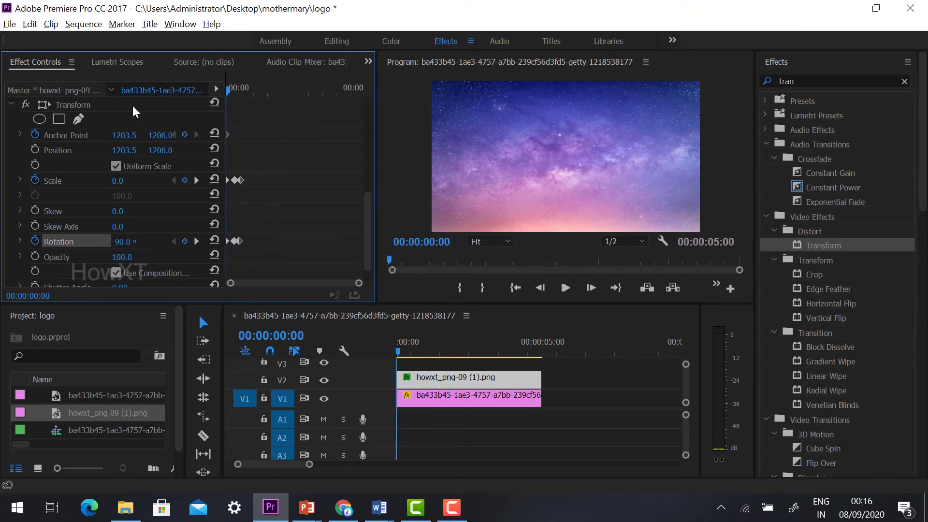
key("space")
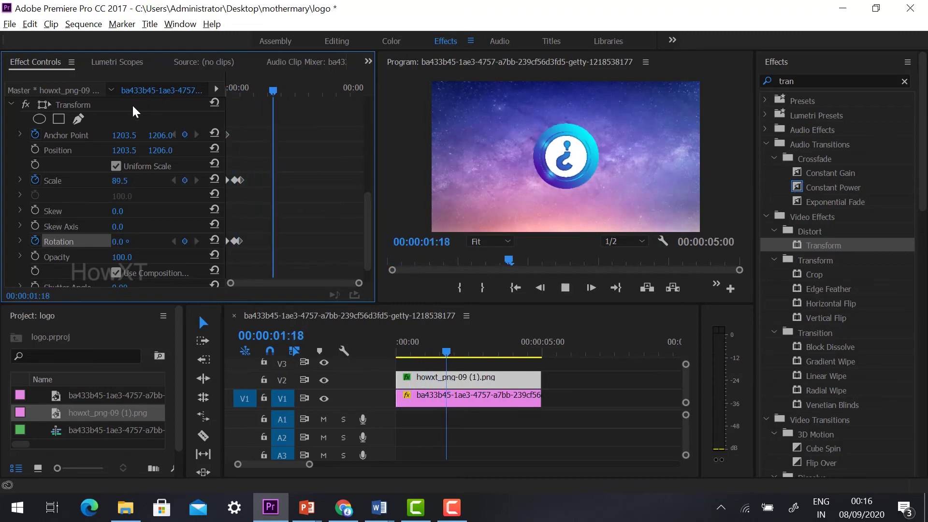
key("space")
left_click_drag(273, 91, 173, 103)
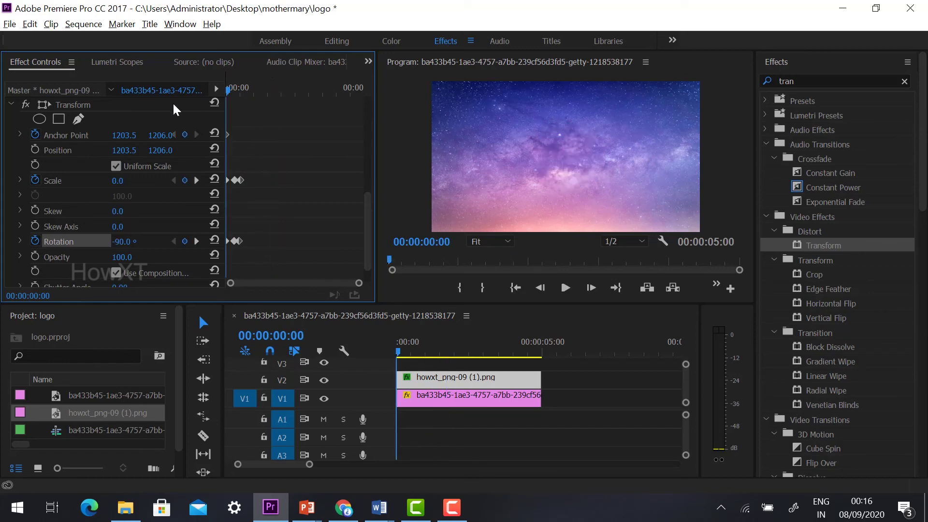
key("space")
key("space")
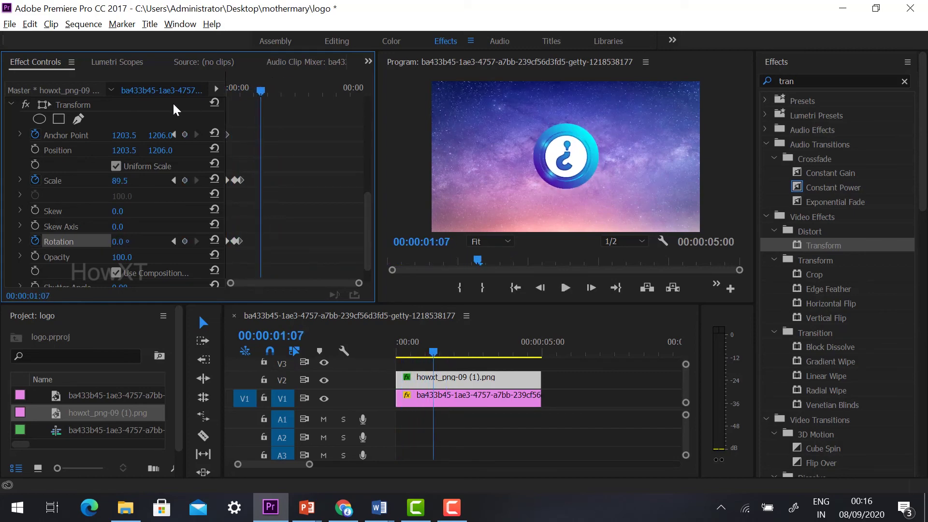
left_click_drag(260, 89, 177, 96)
key("space")
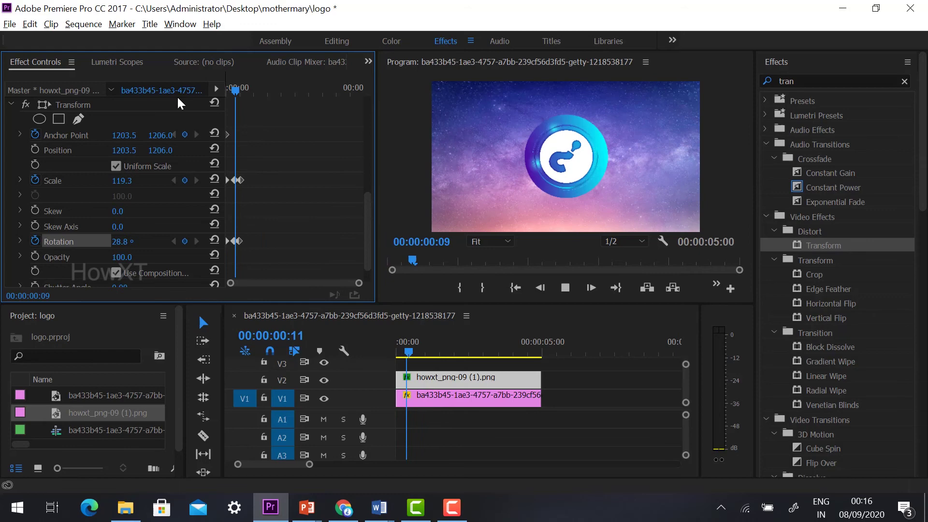
key("space")
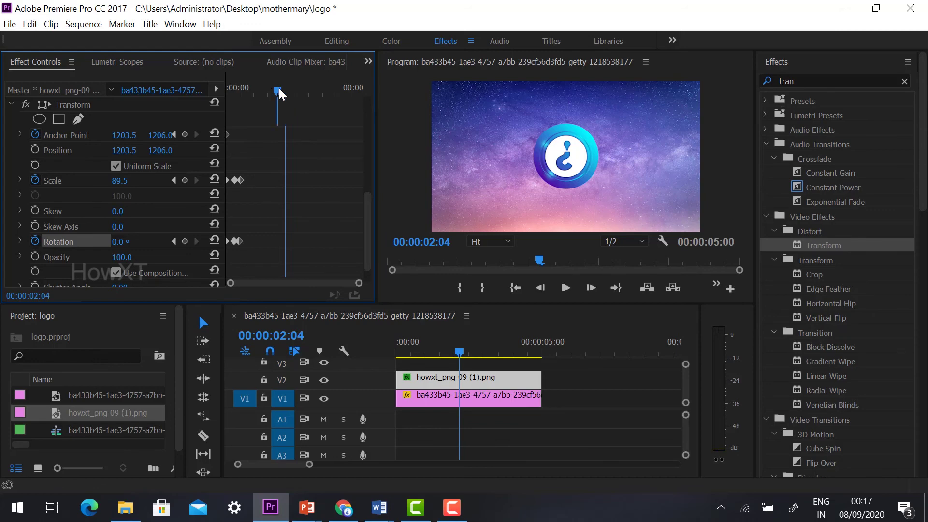
left_click_drag(285, 92, 225, 94)
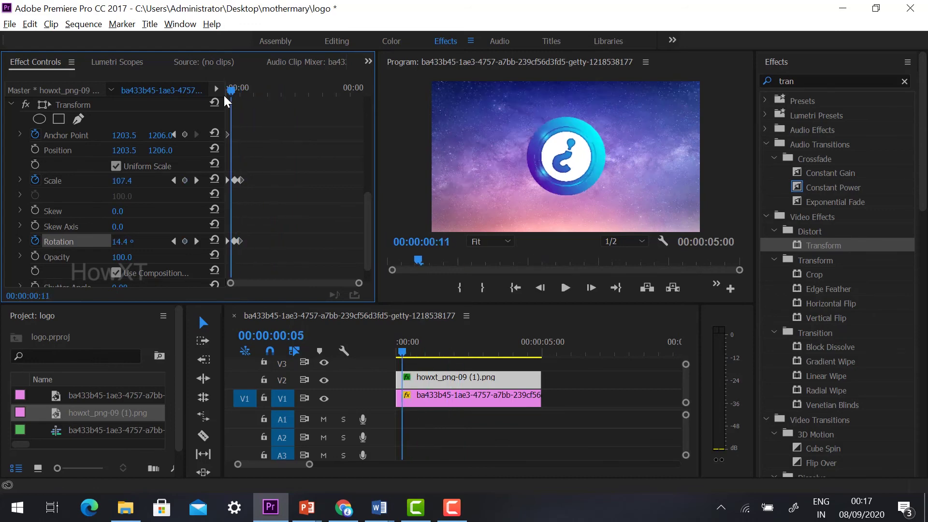
Set all the logo's Scale and Rotation keyframes to Ease Out interpolation.
left_click_drag(262, 154, 221, 243)
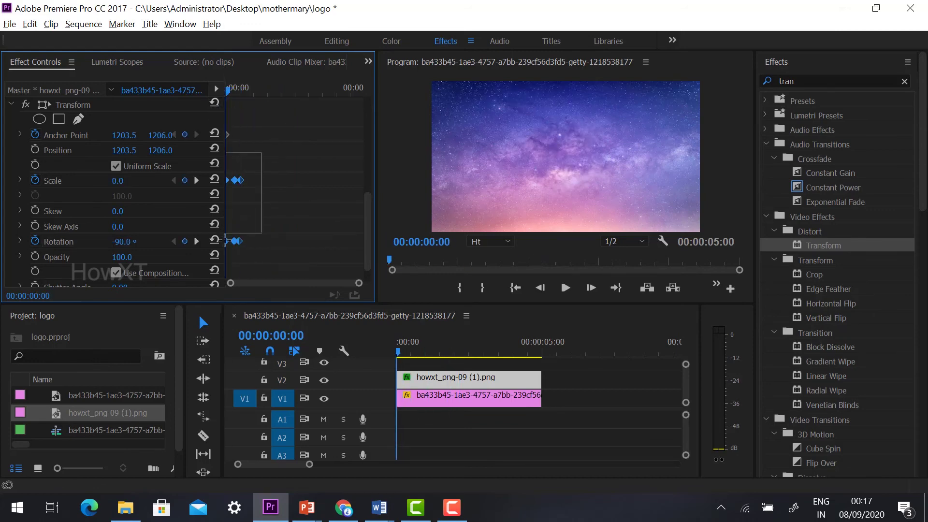
right_click(240, 180)
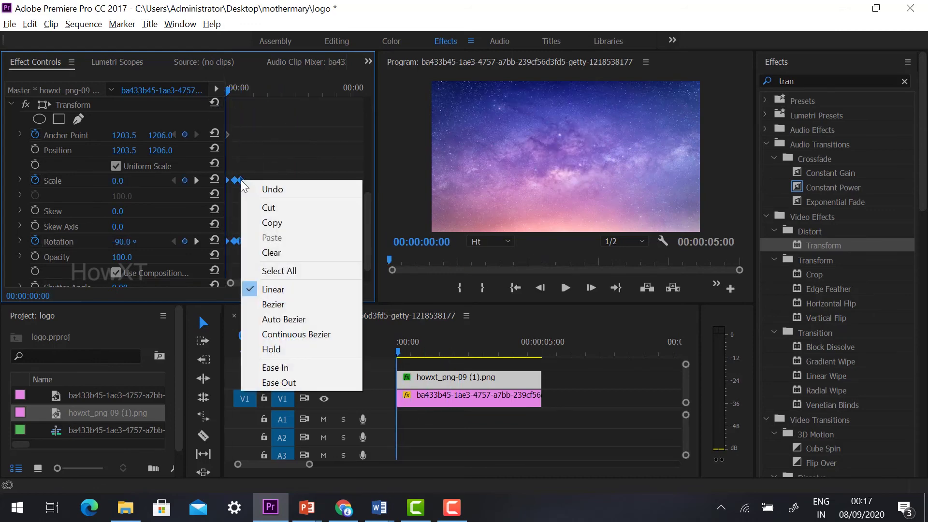
left_click(298, 382)
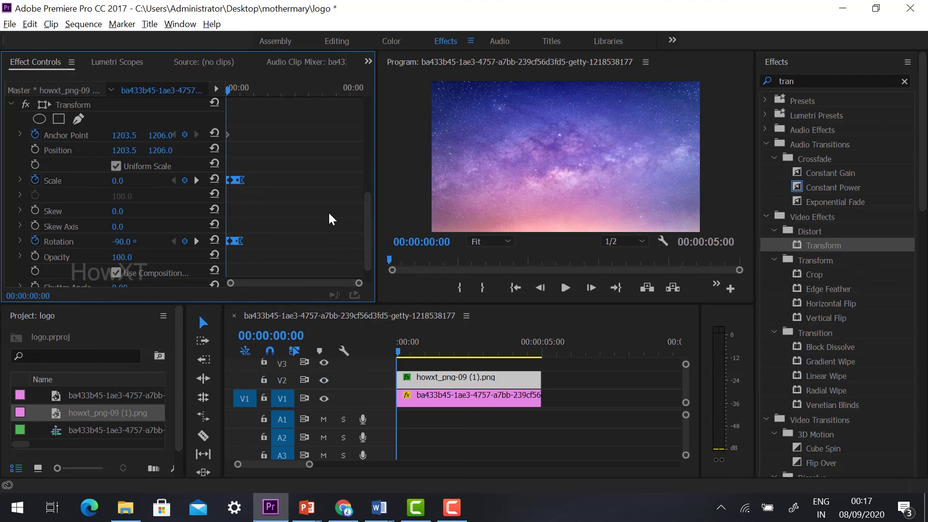
key("space")
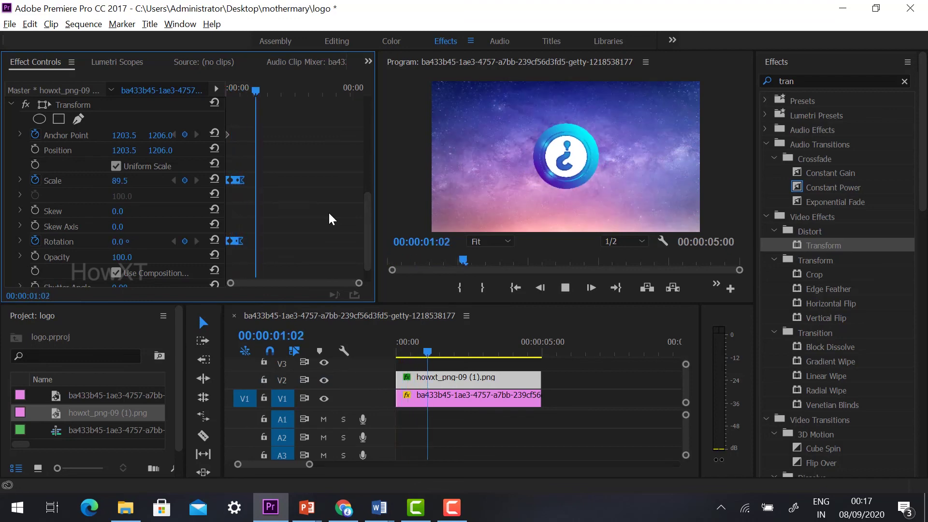
key("space")
key("Home")
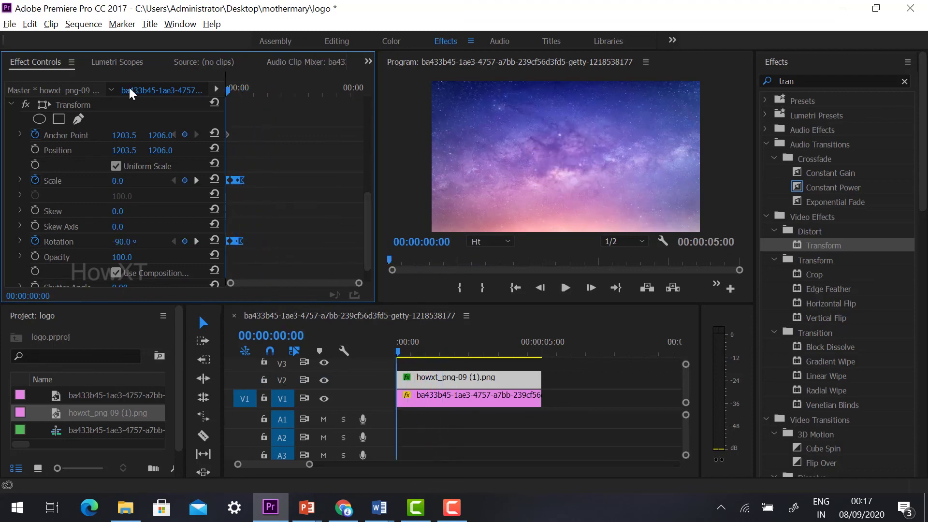
key("space")
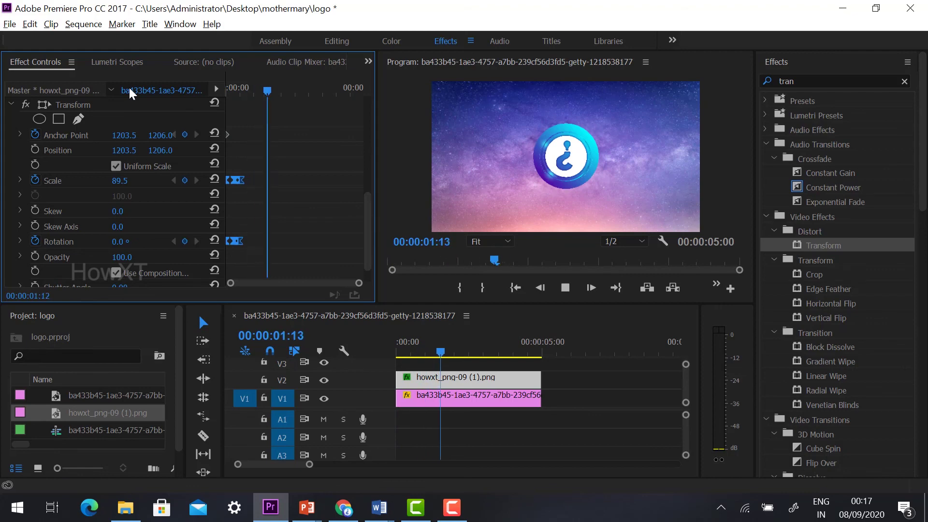
key("space")
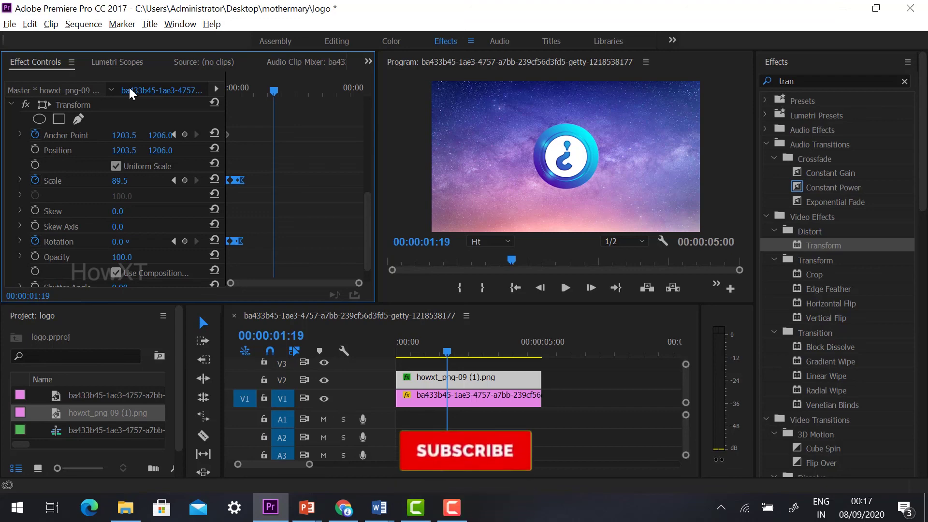
left_click_drag(274, 91, 226, 91)
key("space")
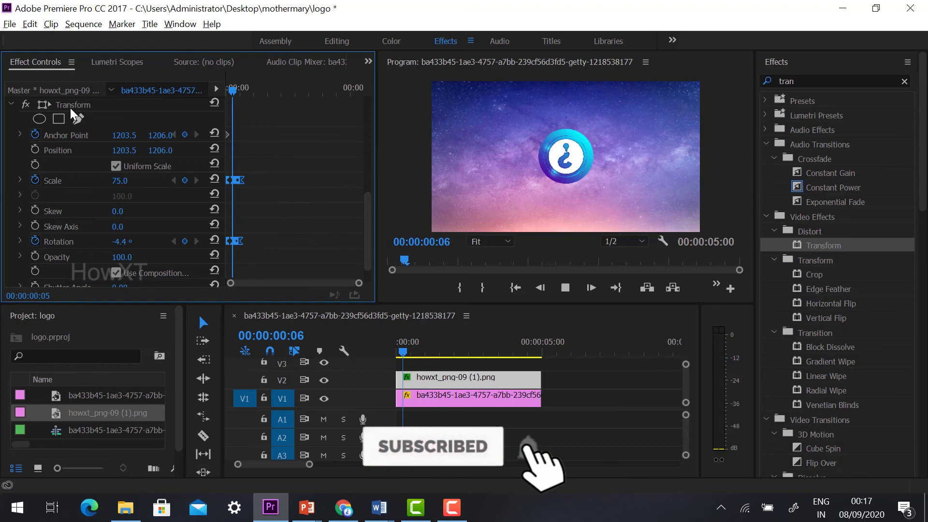